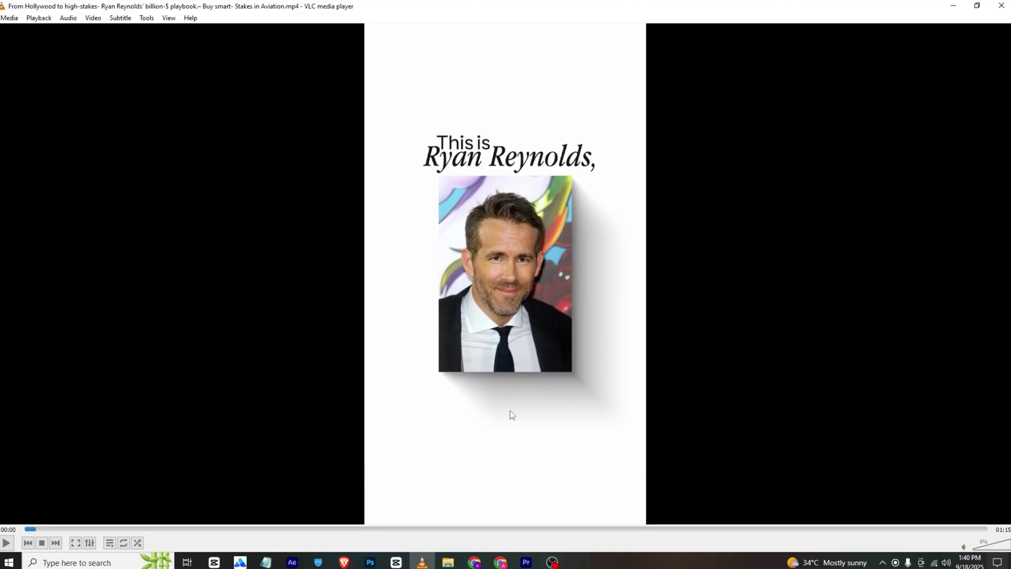
Switch to Premiere Pro and set up a new color matte 1080 wide by 1920 high.
left_click(526, 562)
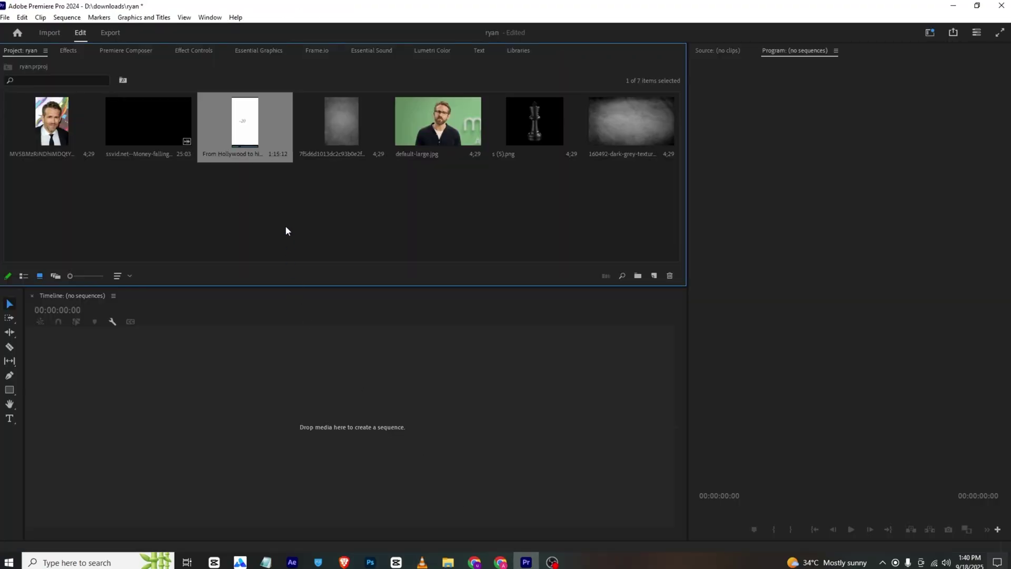
left_click(422, 562)
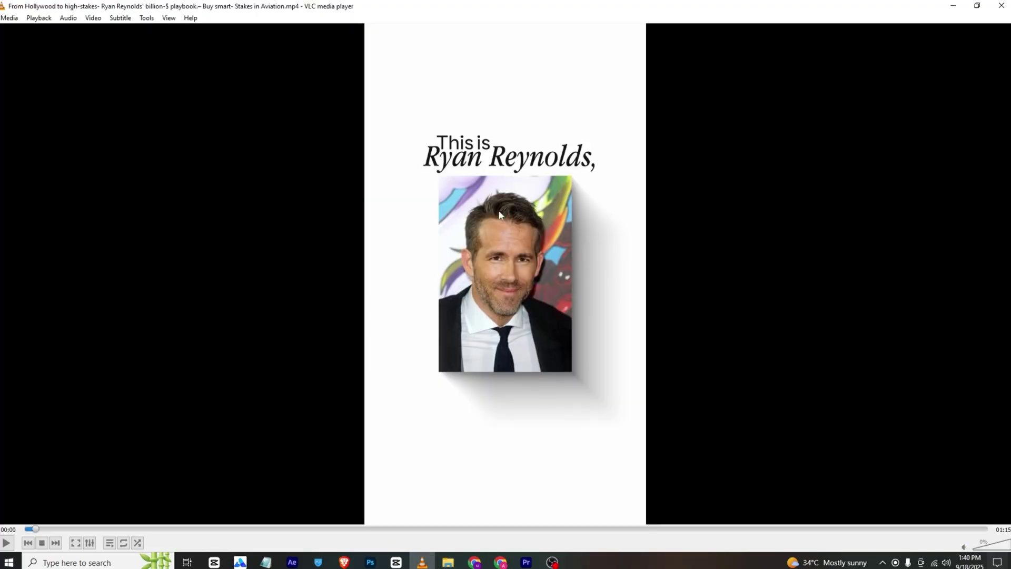
left_click(526, 562)
right_click(294, 225)
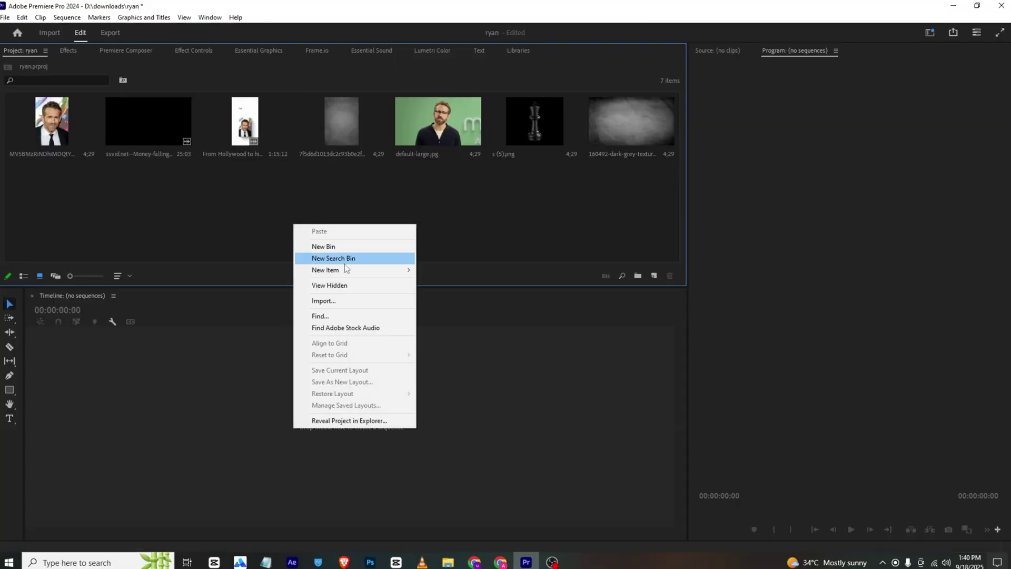
mouse_move(369, 270)
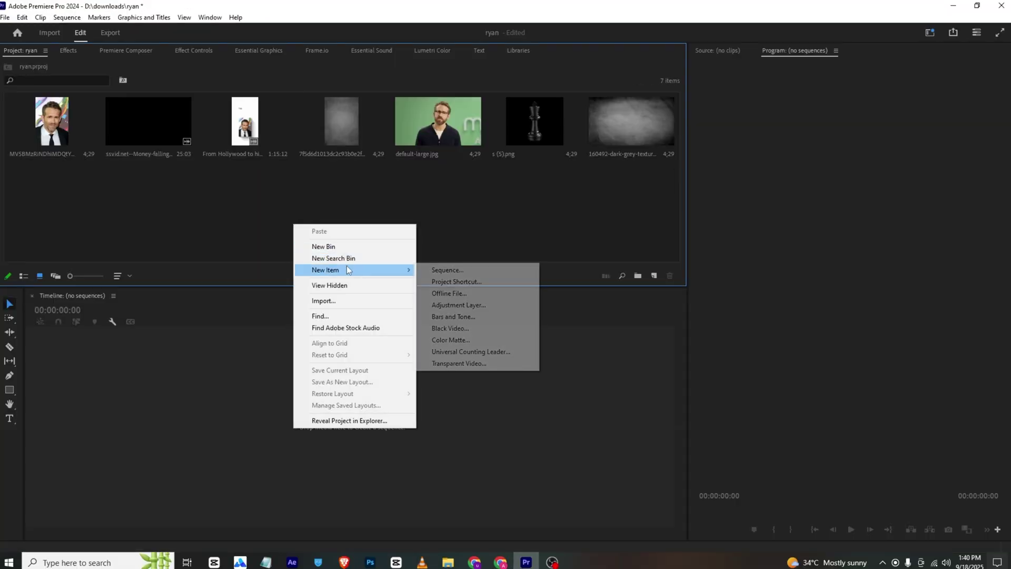
left_click(449, 341)
left_click(500, 253)
type("1")
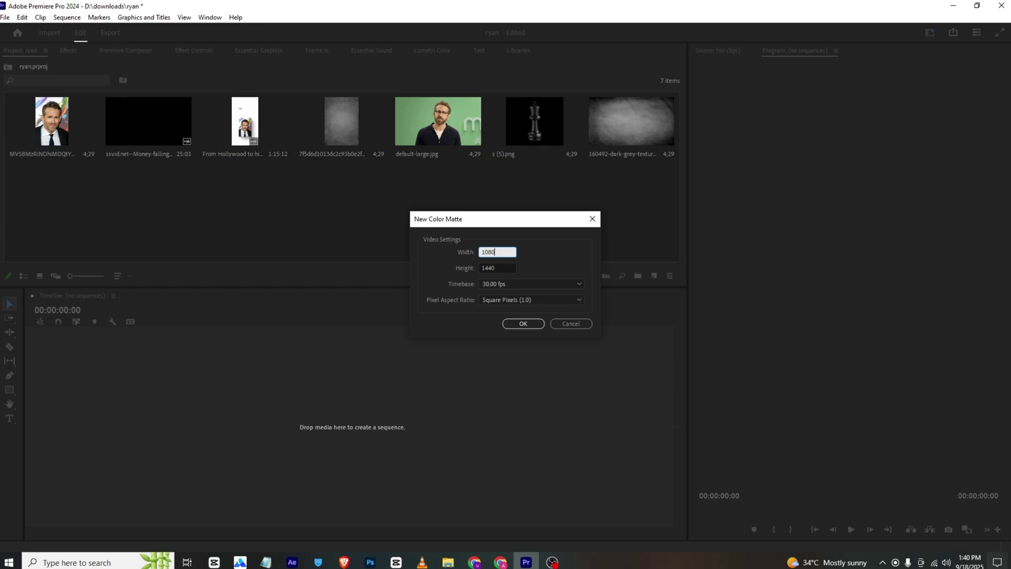
type("080")
left_click(494, 267)
type("1")
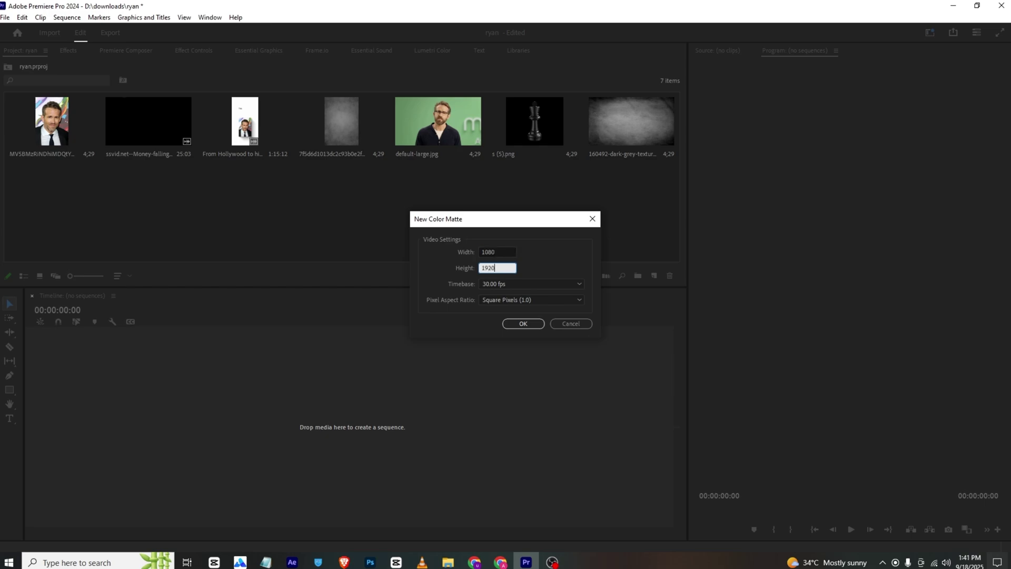
key("Return")
Choose white as the matte's color and accept the name Color Matte.
mouse_move(494, 267)
left_mouse_down()
mouse_move(388, 331)
mouse_move(366, 360)
mouse_move(363, 349)
left_mouse_up()
left_click(605, 207)
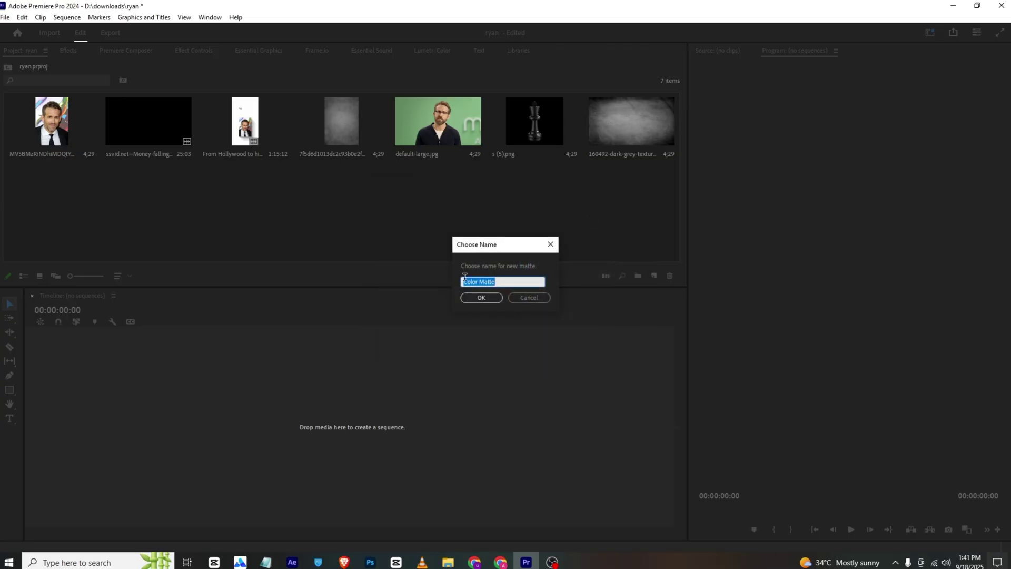
left_click(482, 300)
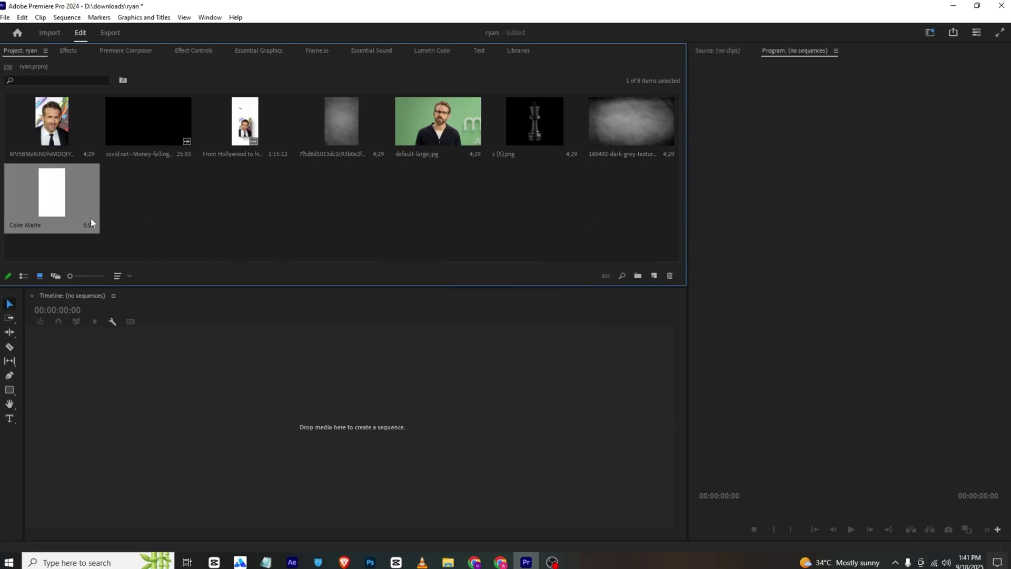
Create a sequence from the white color matte and extend its clip to 00:00:09:26.
left_click_drag(75, 428, 74, 425)
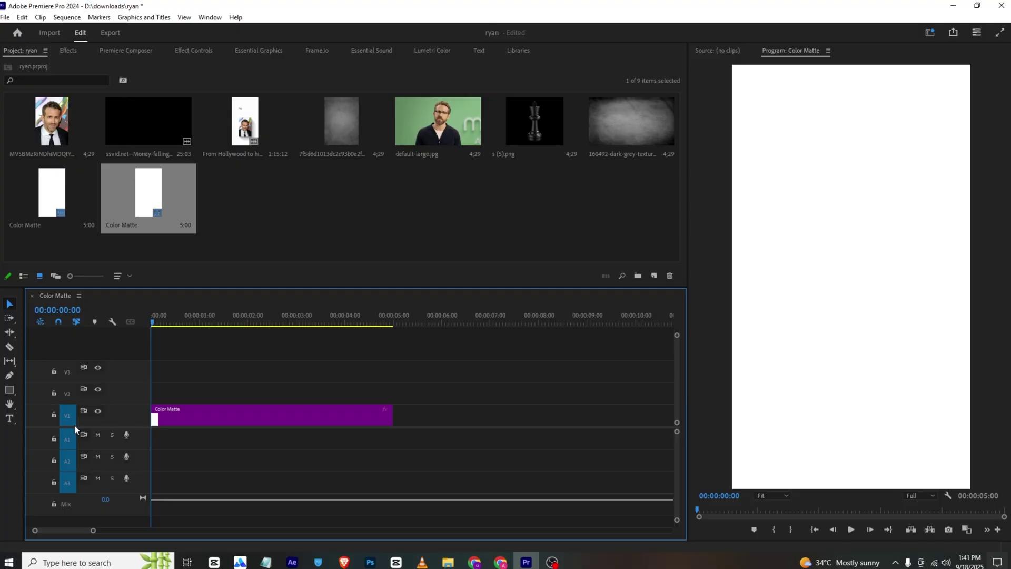
left_click_drag(392, 413, 628, 402)
left_click(261, 199)
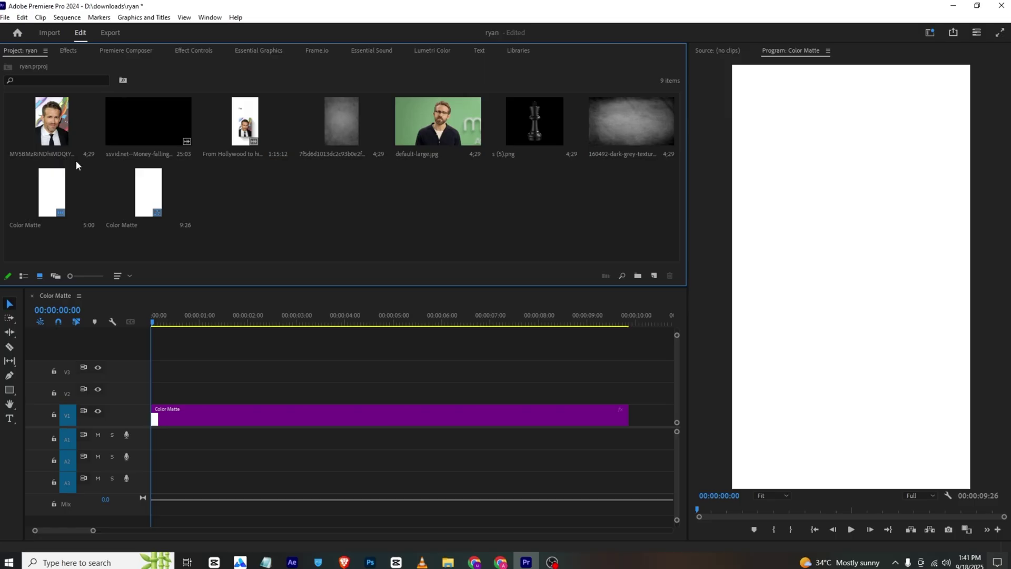
Place the portrait photo on V2 above the matte, with scale 24 and position 540, 1201.
left_click_drag(61, 134, 138, 392)
left_click(176, 386)
left_click(190, 51)
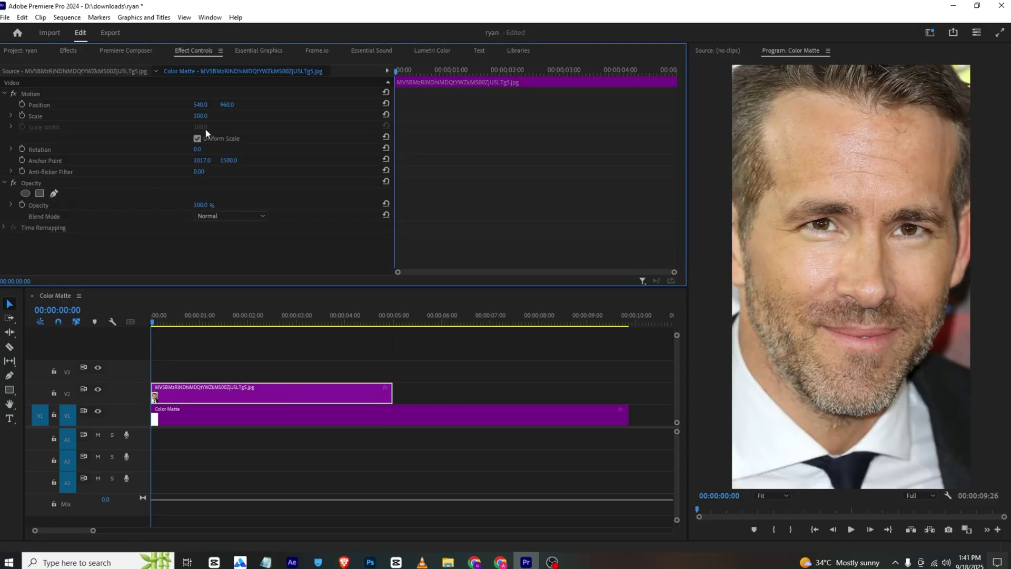
left_click_drag(200, 120, 160, 120)
mouse_move(227, 105)
left_mouse_down()
mouse_move(282, 105)
mouse_move(217, 104)
left_mouse_up()
left_click(201, 105)
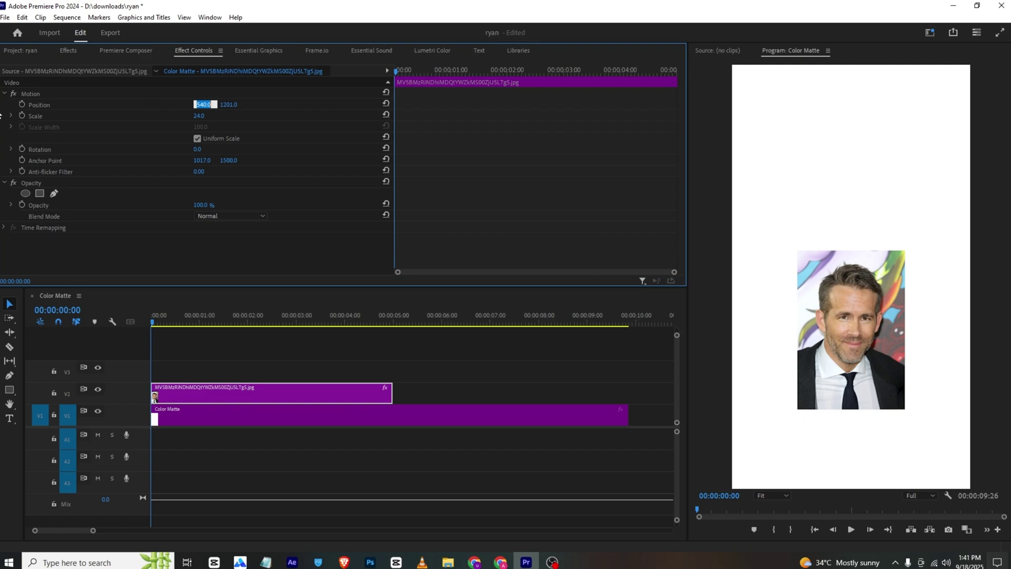
Animate the photo upward with position keyframes: 540, 1201 at the start and 540, 1013 at 17 frames.
left_click(21, 104)
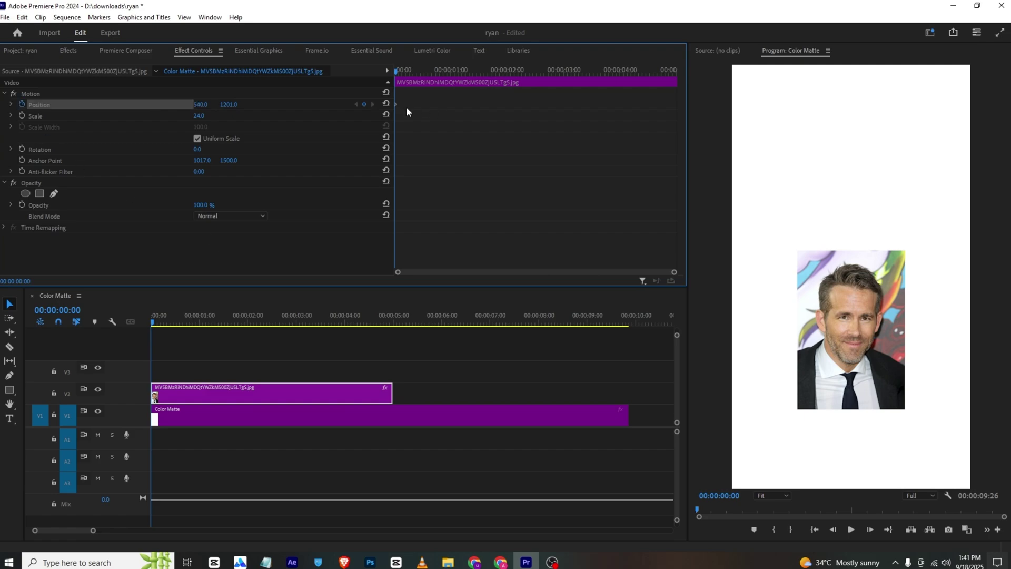
left_click_drag(416, 70, 426, 69)
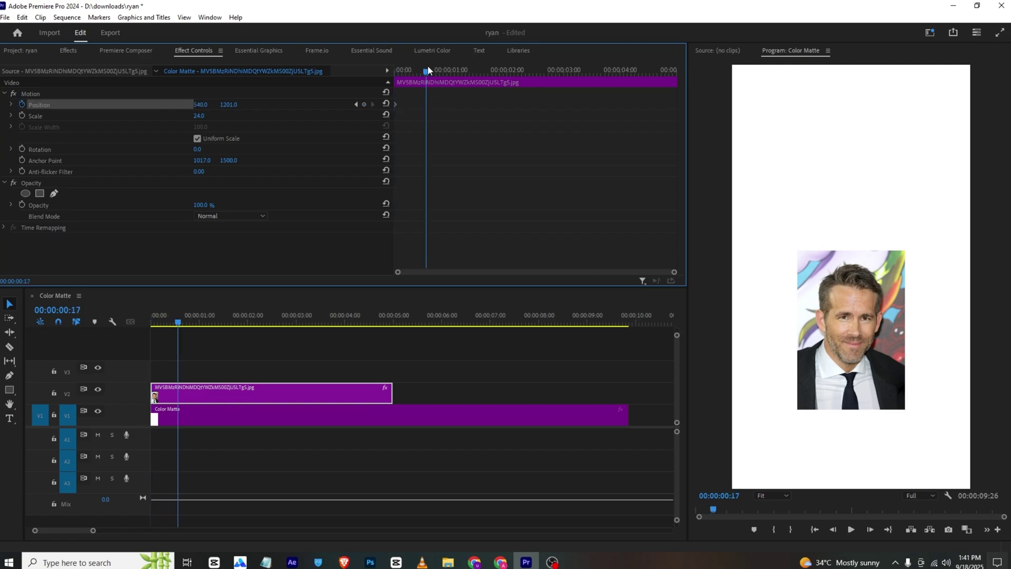
left_click_drag(226, 104, 179, 105)
Preview the photo's rise and delay its second position keyframe to about 23 frames.
key("Home")
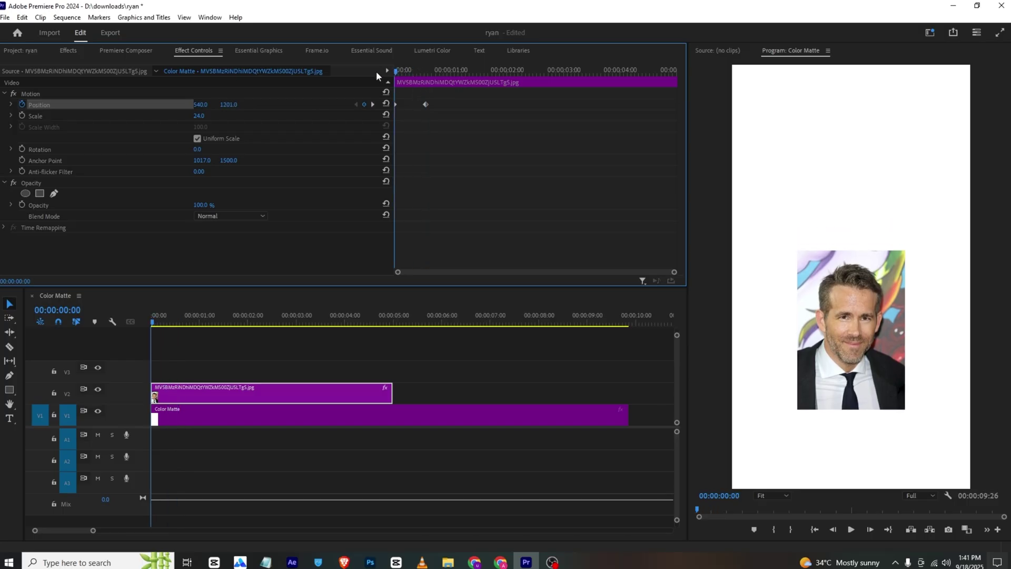
key("space")
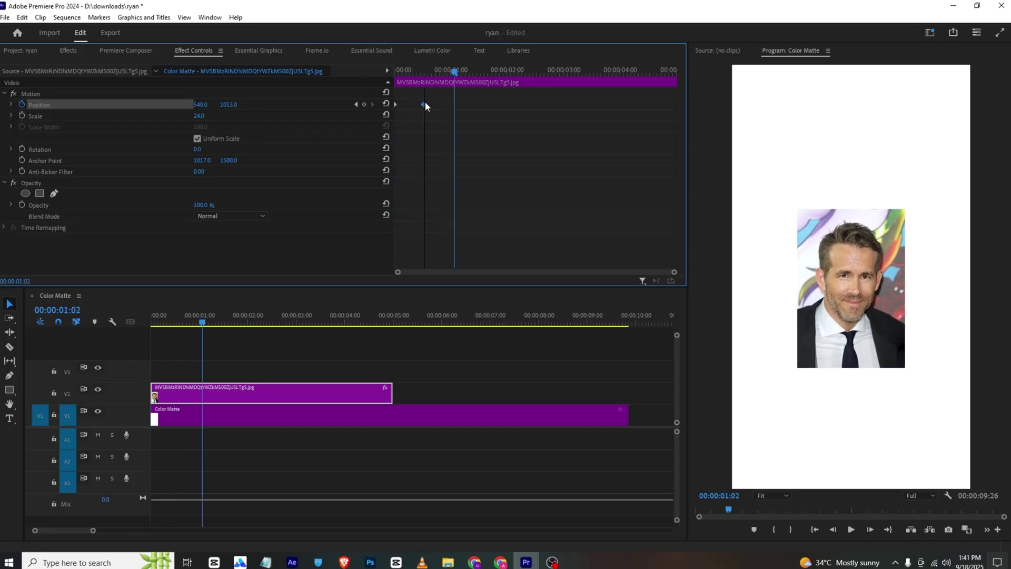
key("space")
key("Home")
key("space")
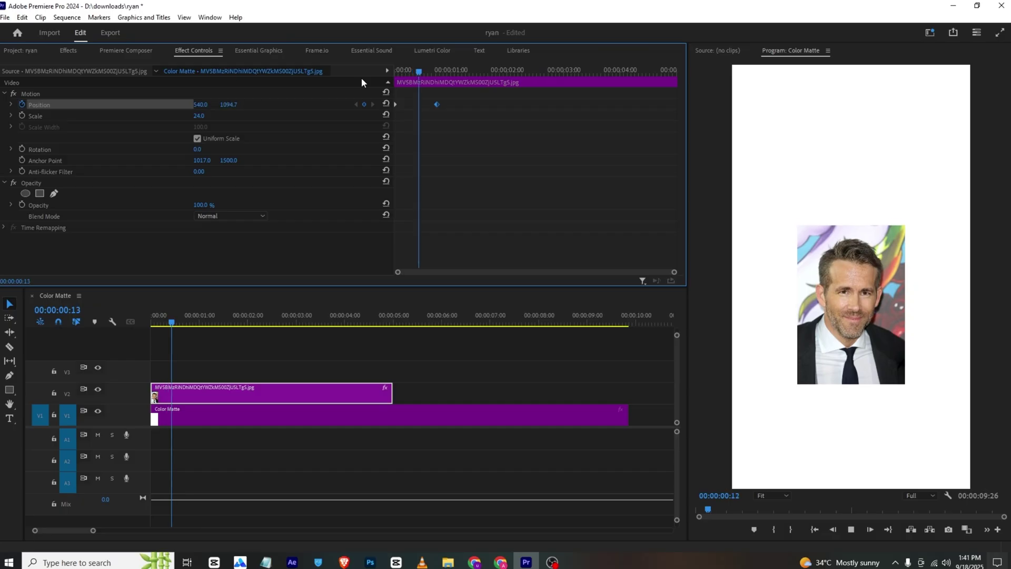
key("space")
Apply an easing temporal interpolation to both of the photo's position keyframes.
left_click_drag(447, 93, 383, 109)
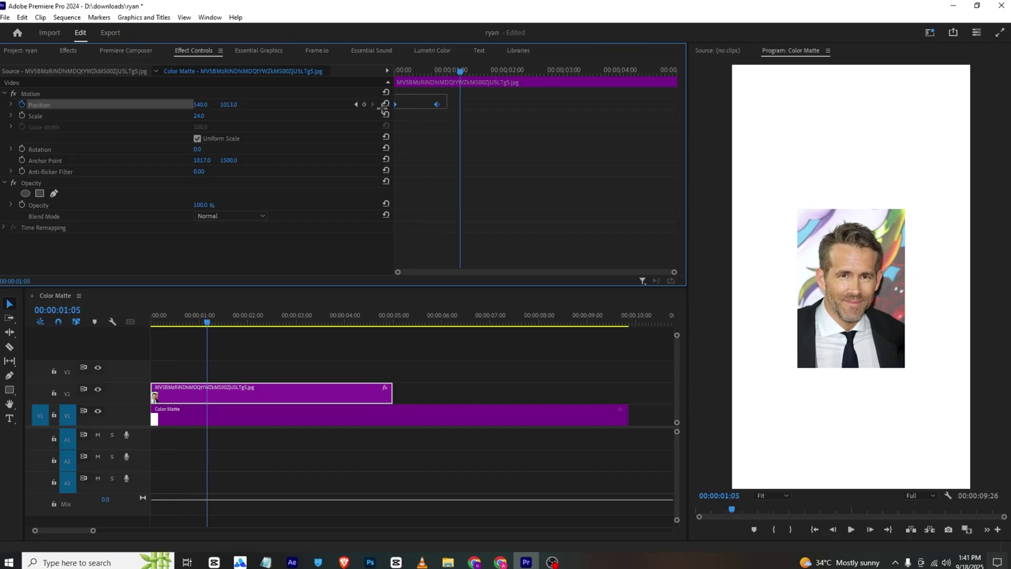
right_click(435, 106)
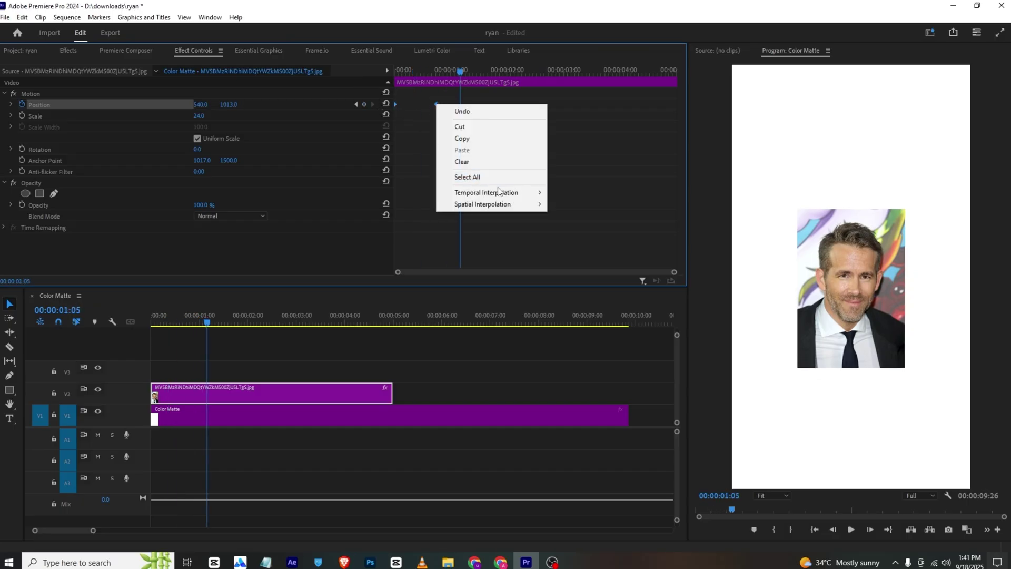
mouse_move(499, 192)
left_click(573, 254)
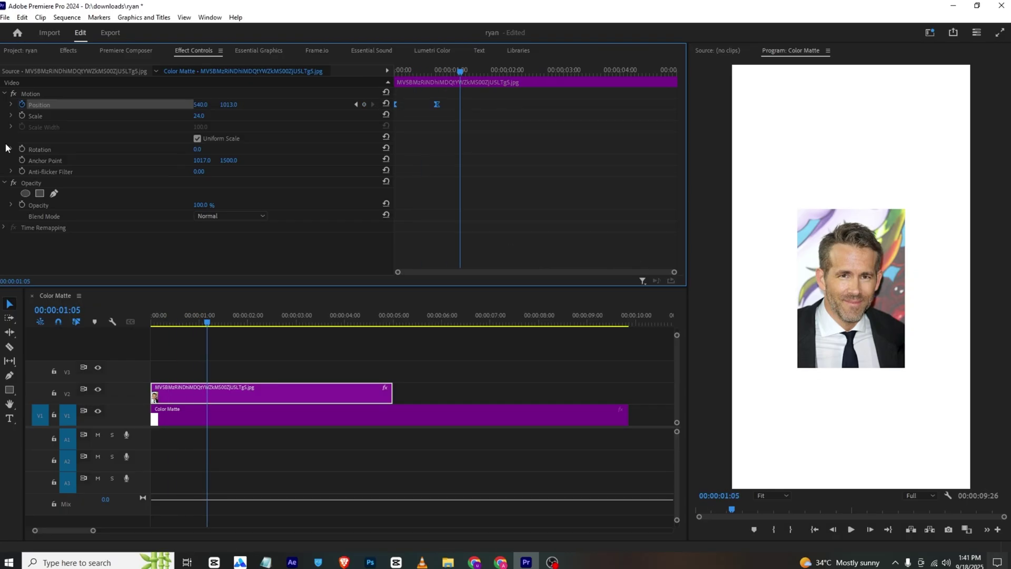
Reshape the photo's position velocity curve to peak early and slow gradually into the second keyframe.
left_click(11, 105)
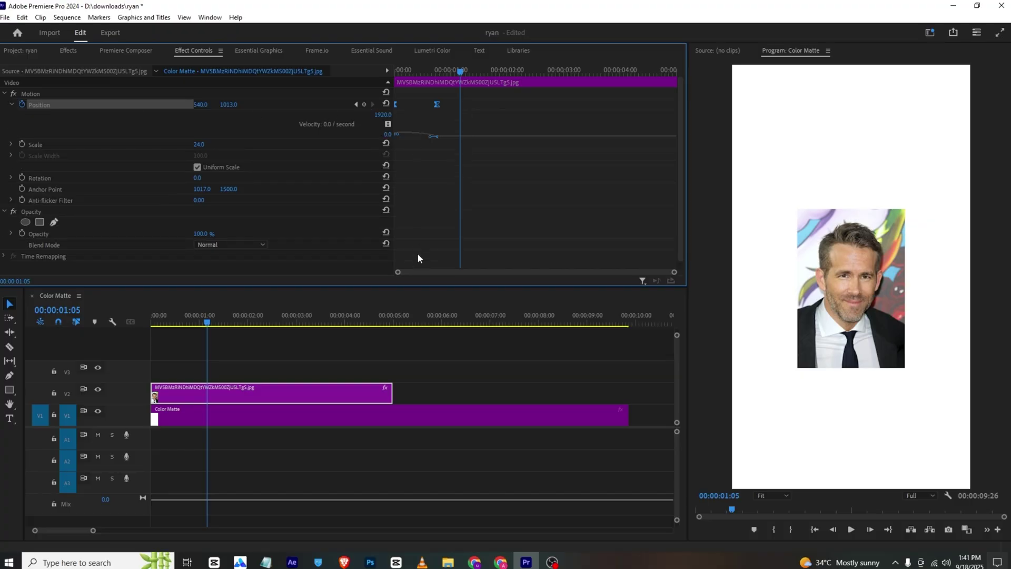
left_click_drag(674, 272, 564, 276)
left_click_drag(444, 273, 418, 274)
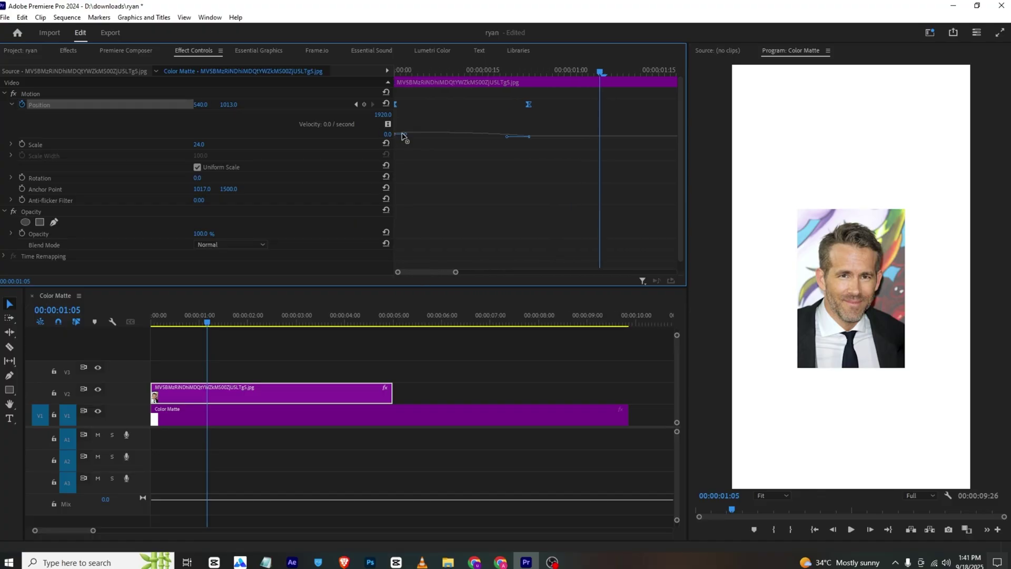
left_click_drag(405, 134, 404, 141)
left_click_drag(508, 138, 462, 137)
Preview the photo's eased movement from the start and recheck the reference video in VLC.
left_click(398, 72)
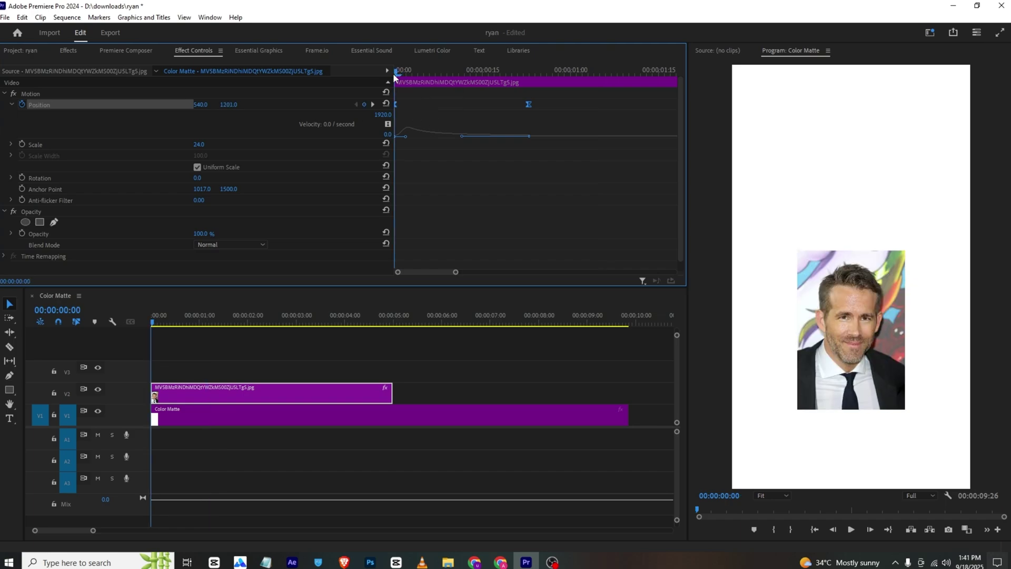
key("space")
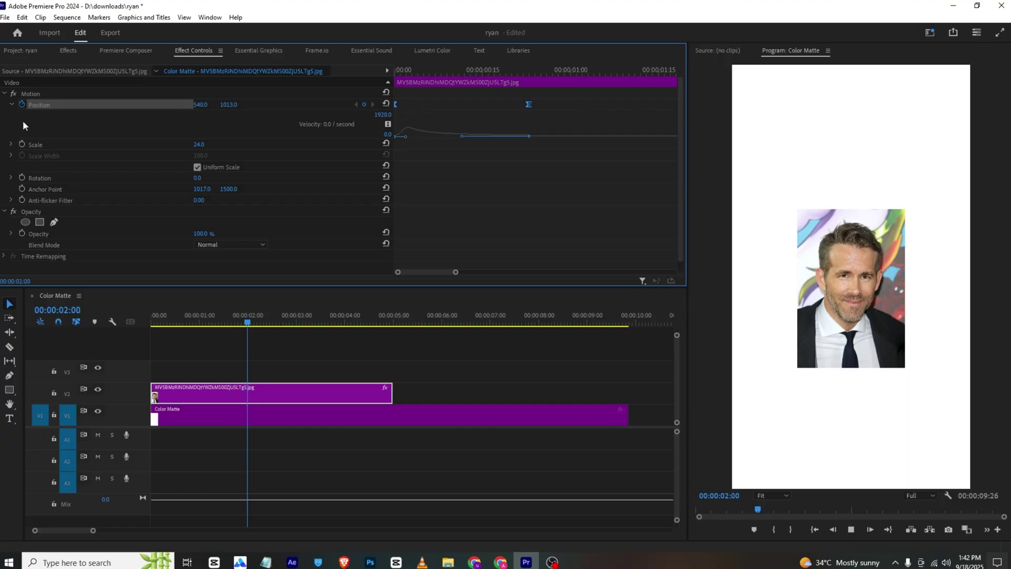
left_click(11, 105)
left_click_drag(153, 319, 113, 322)
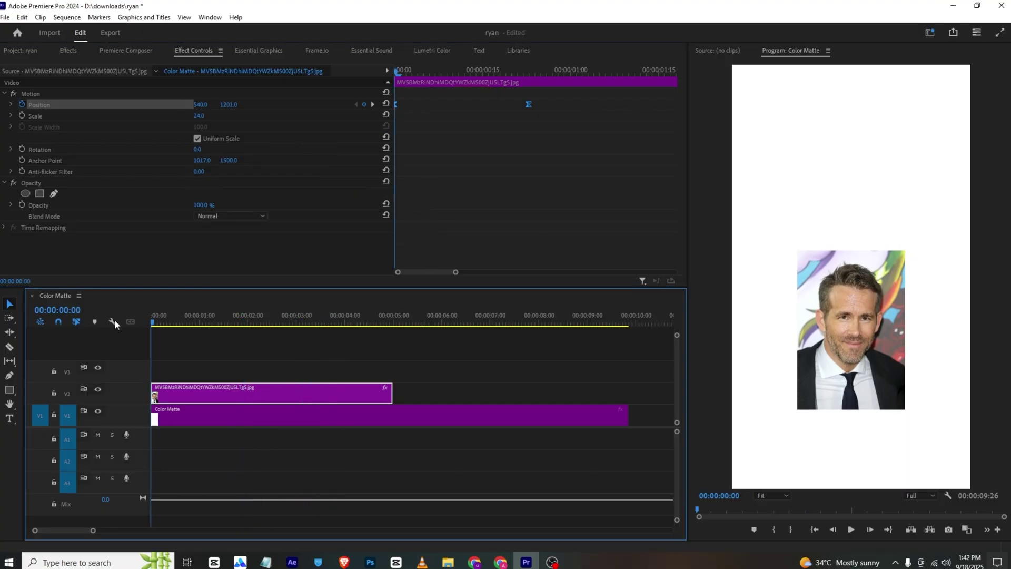
left_click(422, 563)
left_click(422, 562)
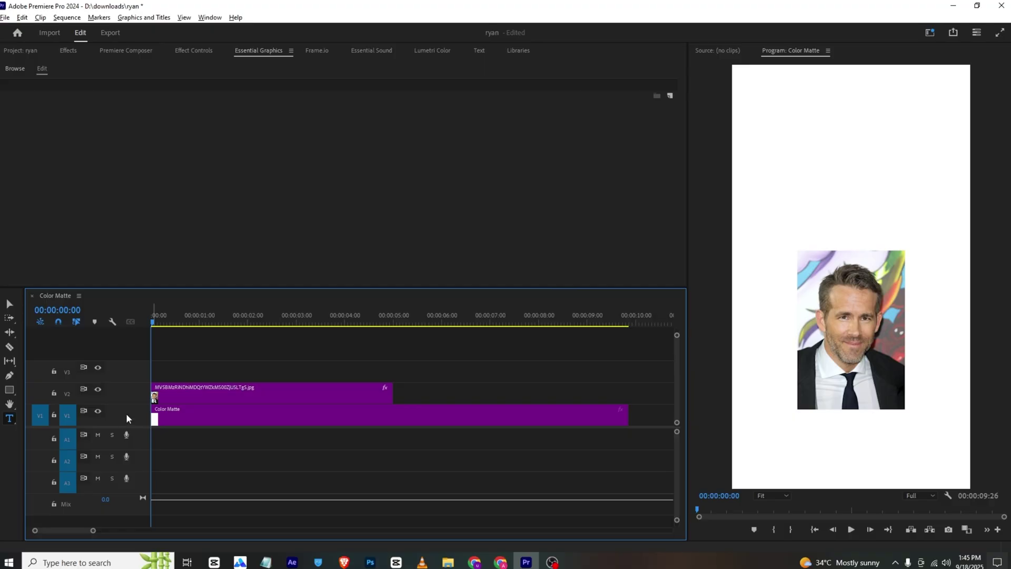
Add the title "Ryan Reynolds" above the photo, with both words capitalized.
left_click(764, 200)
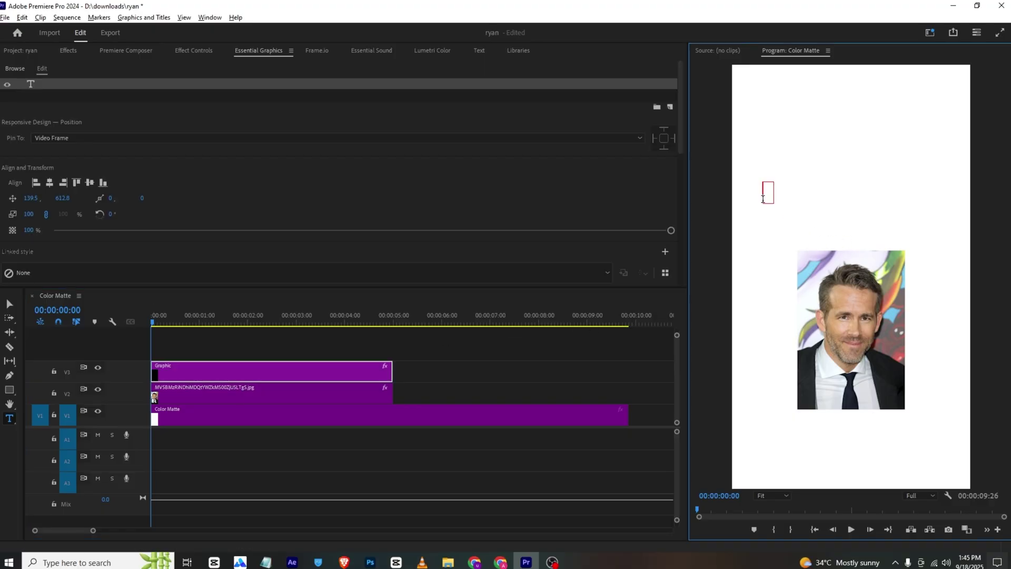
type("ryan reynolds")
key("BackSpace")
type("R")
left_click(836, 193)
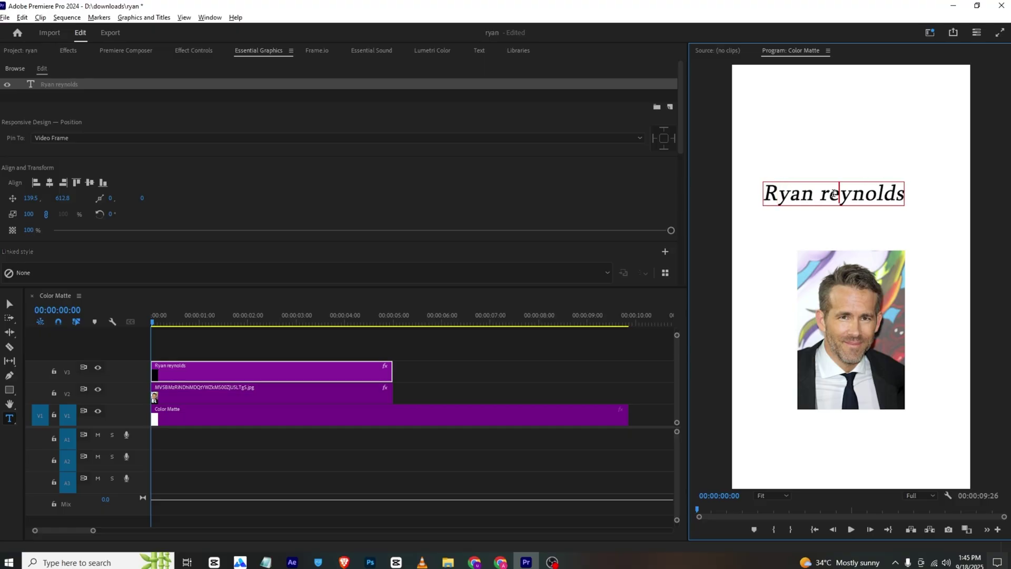
key("Left")
key("BackSpace")
type("R")
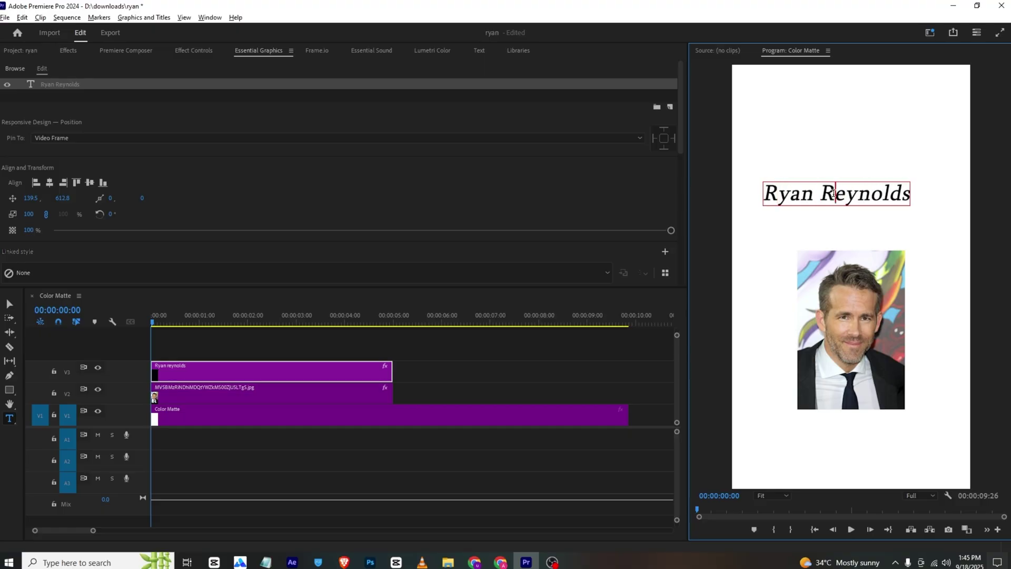
Select the whole "Ryan Reynolds" title and change its font to Ardhelia.
triple_click(892, 189)
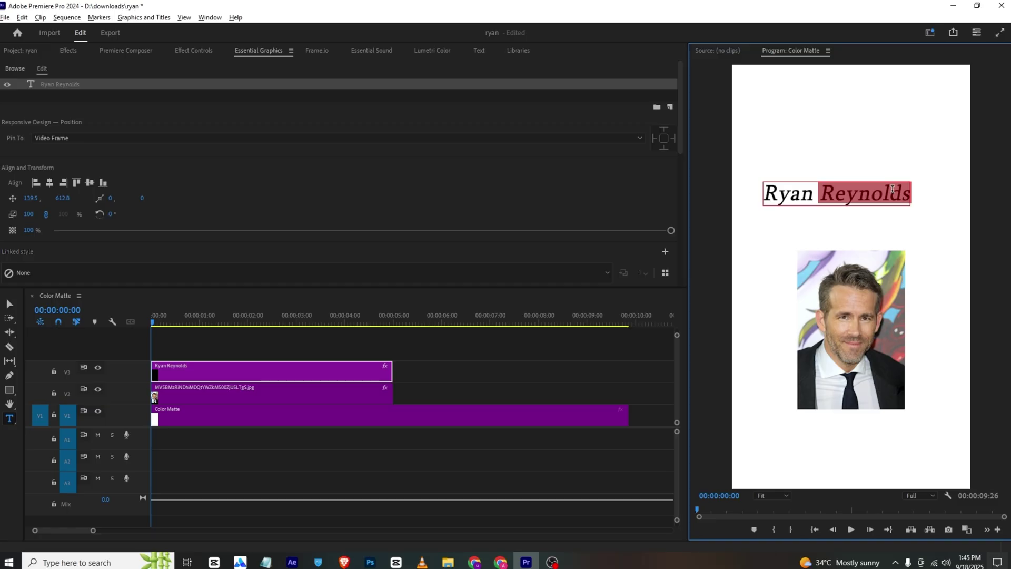
scroll(90, 192, "down", 5)
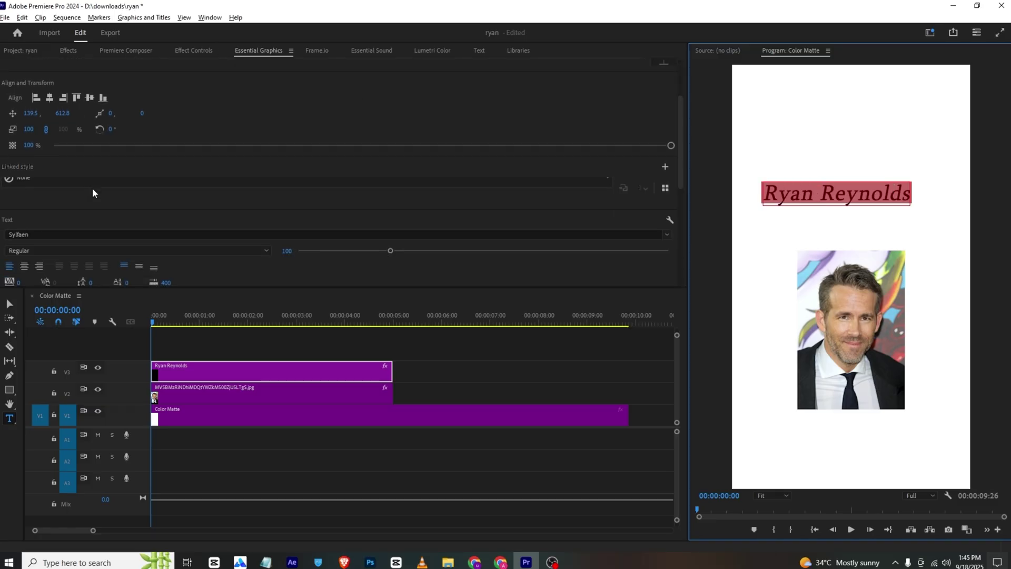
left_click(28, 116)
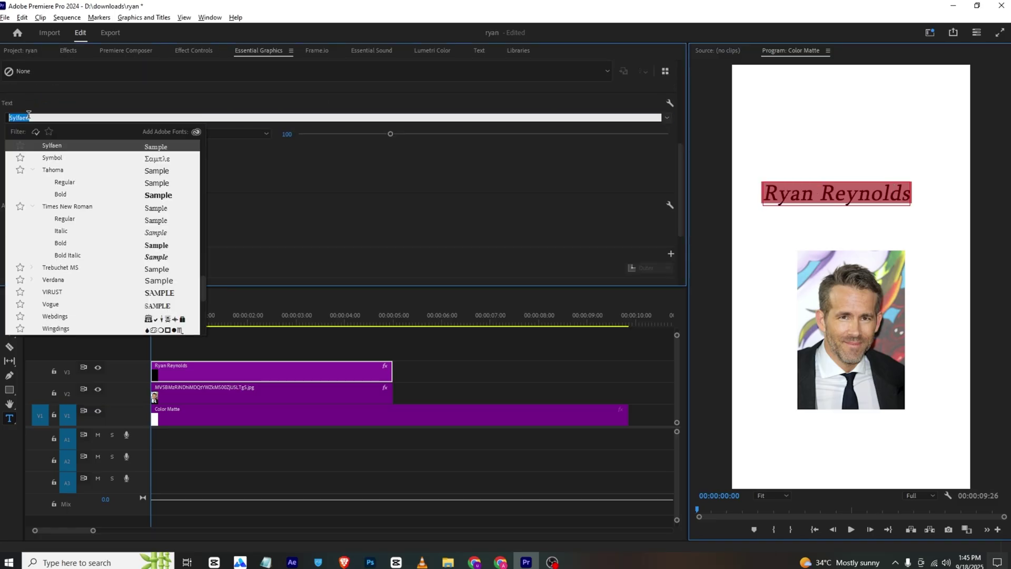
left_click(169, 199)
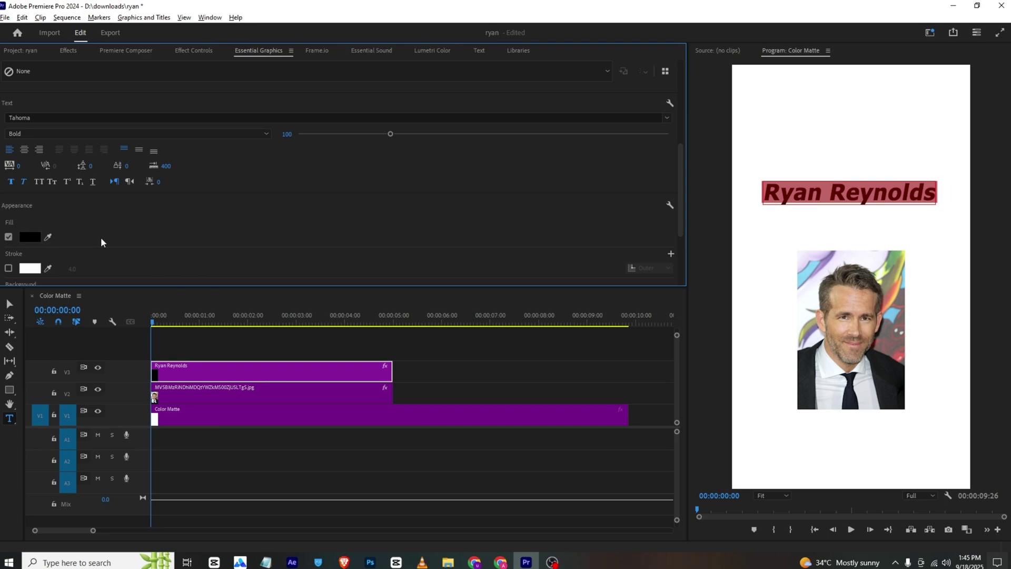
left_click(64, 118)
left_click_drag(206, 285, 203, 131)
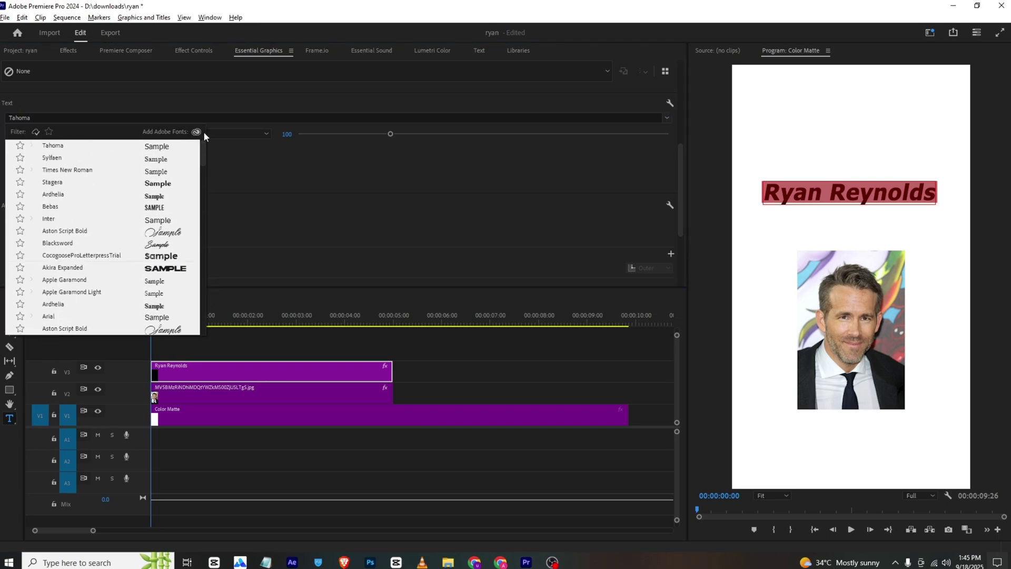
left_click(161, 198)
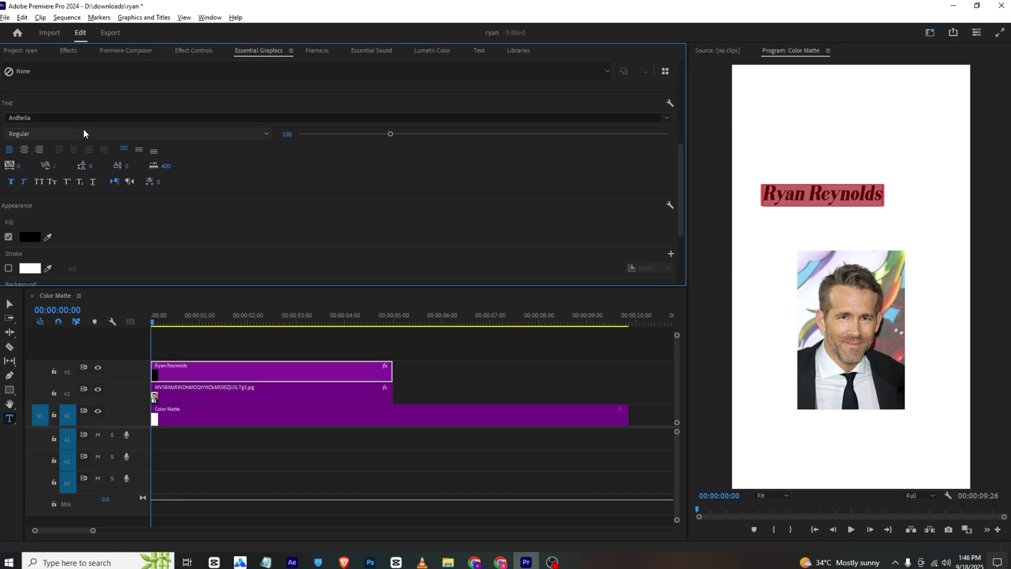
Enlarge the title to scale 121, place it at 678, 1209 just above the photo, and append a comma.
left_click(182, 50)
left_click_drag(201, 115, 250, 105)
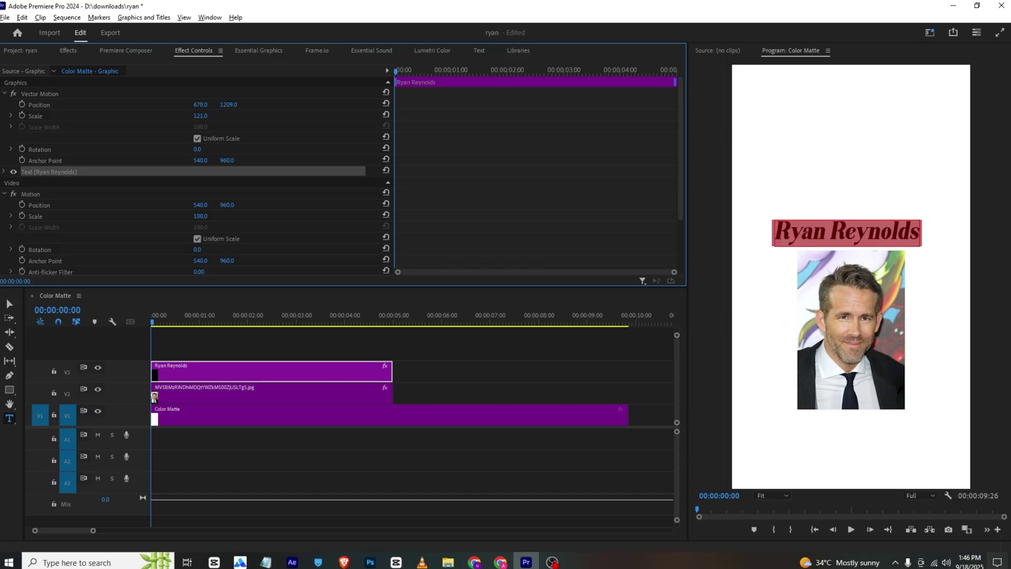
left_click(927, 244)
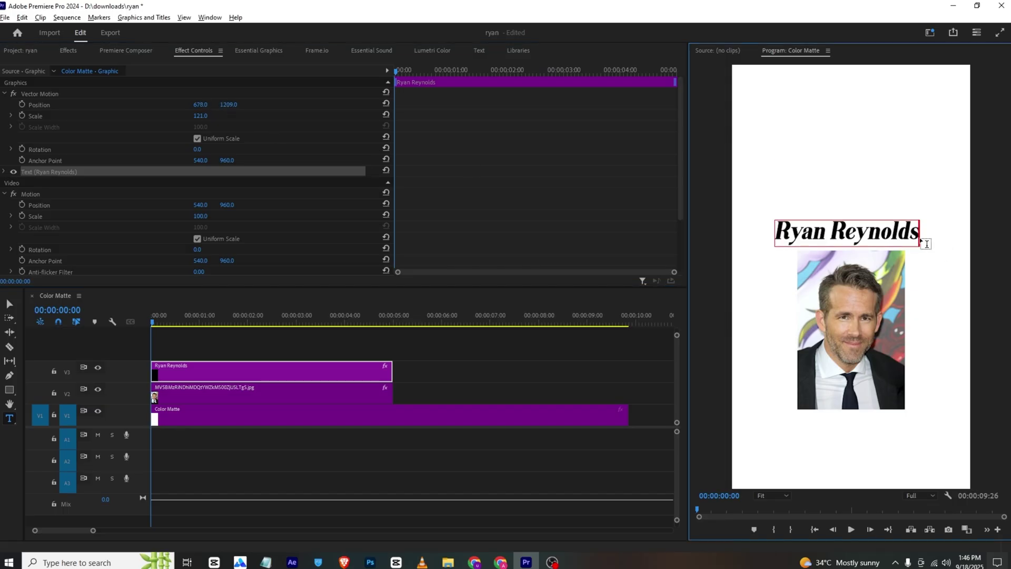
type("<")
key("BackSpace")
type(",")
left_click(266, 351)
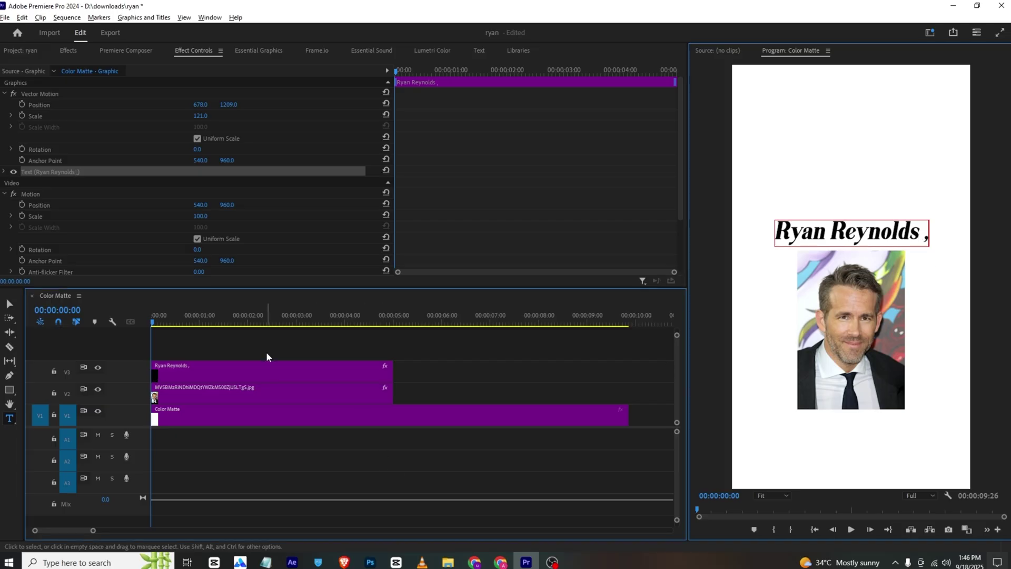
Duplicate the title clip onto track V4 and raise the copy to vertical position 988.
left_click(163, 368)
left_click_drag(170, 372, 172, 352)
left_click_drag(228, 105, 225, 106)
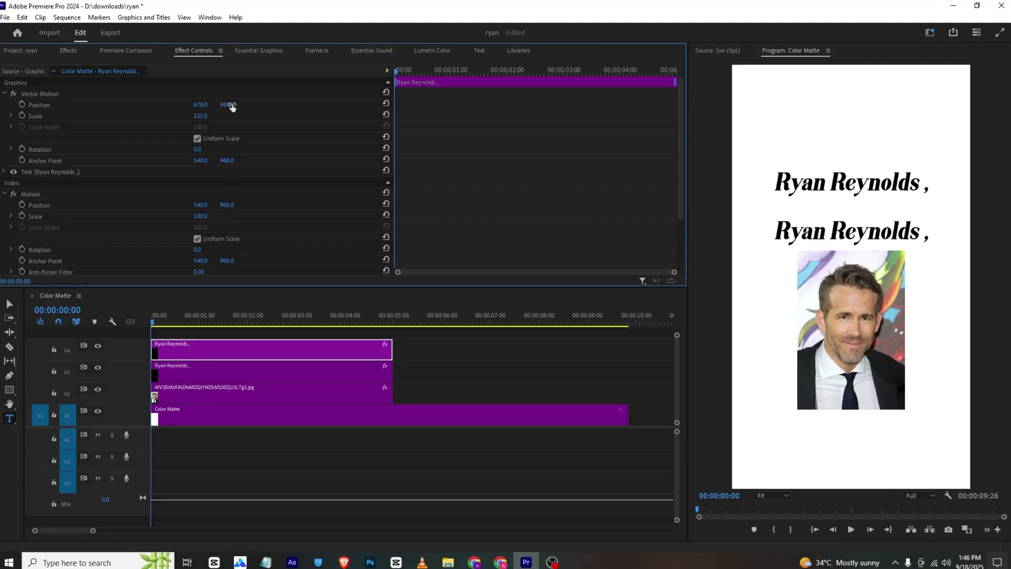
Replace the copied title's text with "this is" and change its font to Sylfaen.
left_click(849, 179)
type("this is")
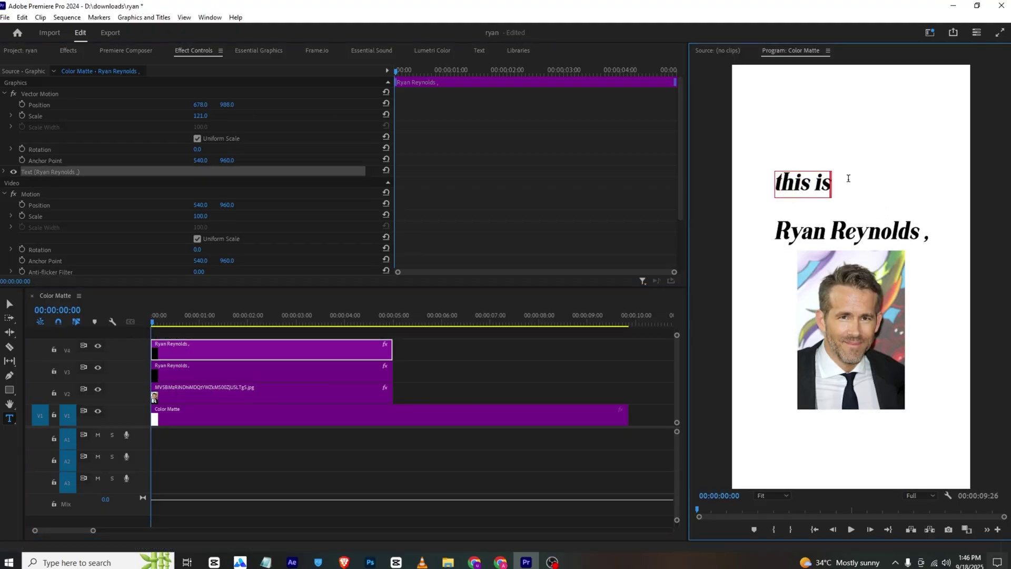
key("ctrl+a")
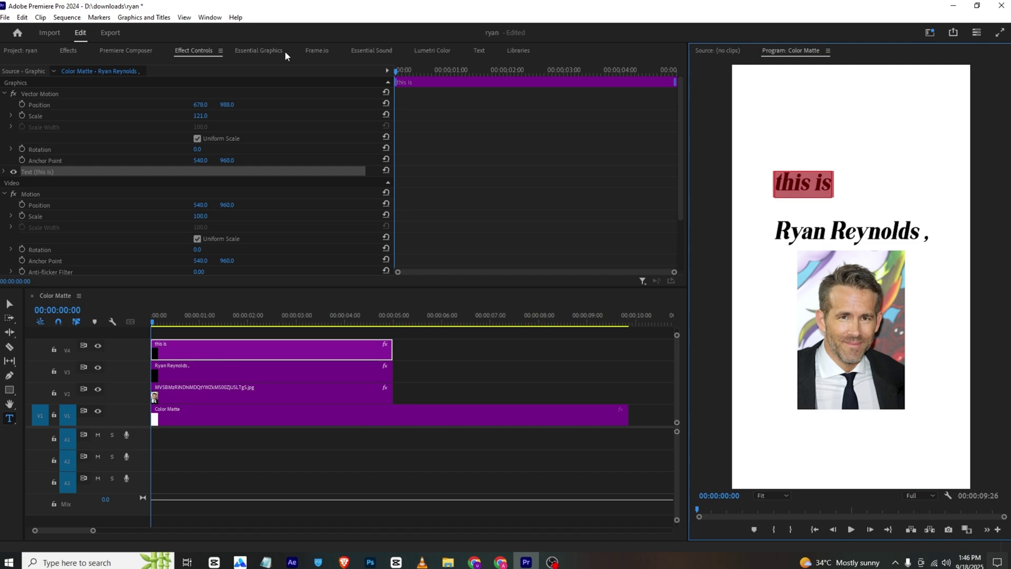
left_click(259, 51)
scroll(158, 201, "down", 2)
left_click(40, 171)
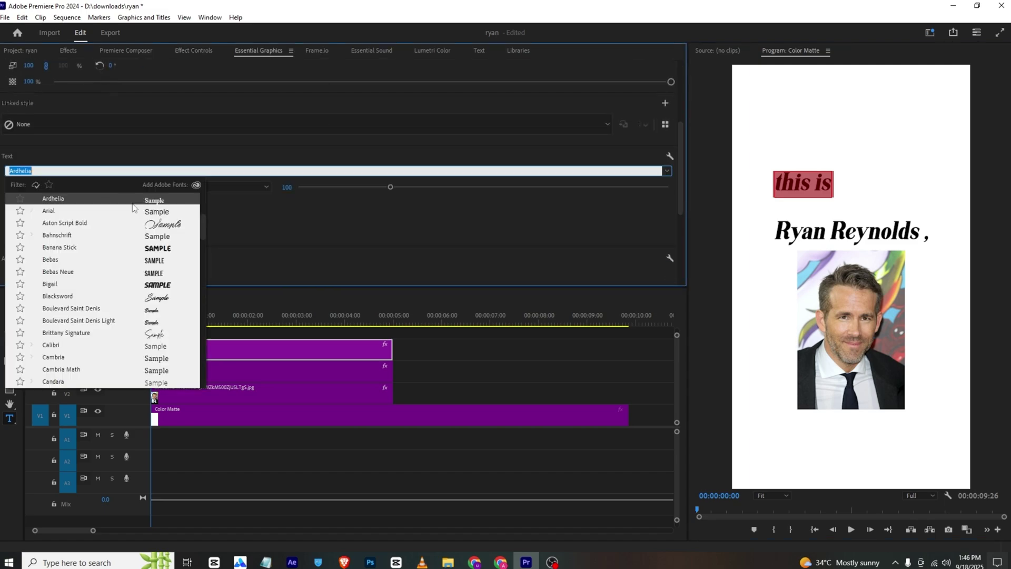
scroll(199, 246, "down", 5)
scroll(205, 239, "up", 5)
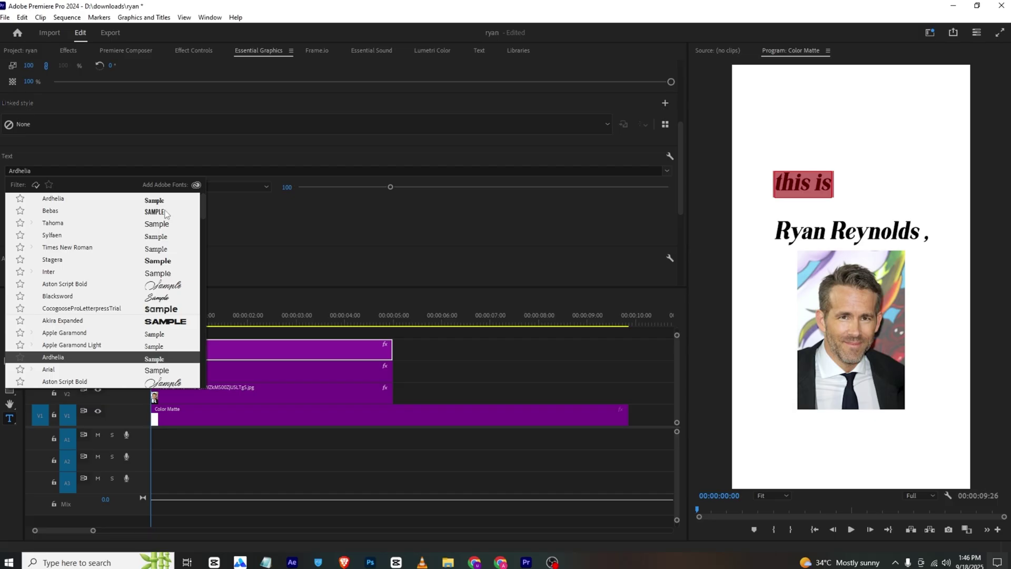
left_click(156, 236)
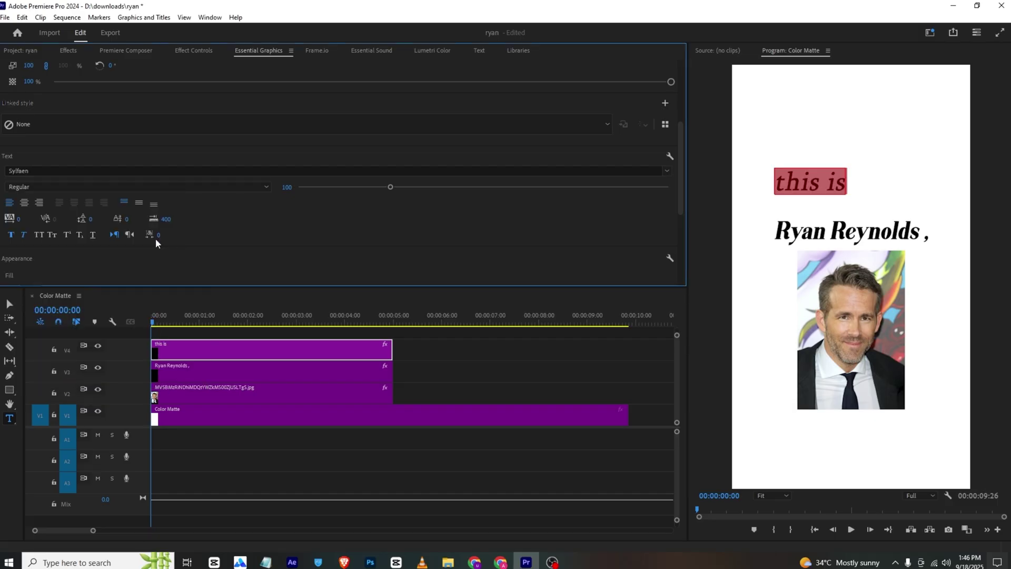
Move the "this is" text to position 588, 1108, above and slightly left of the name title.
left_click(182, 51)
left_click_drag(200, 105, 153, 105)
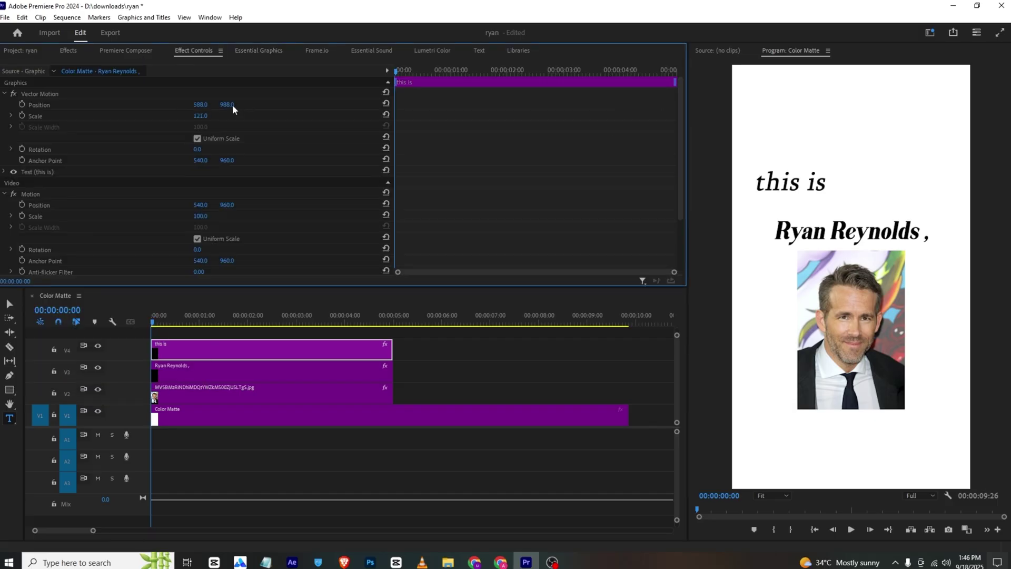
left_click_drag(228, 106, 301, 105)
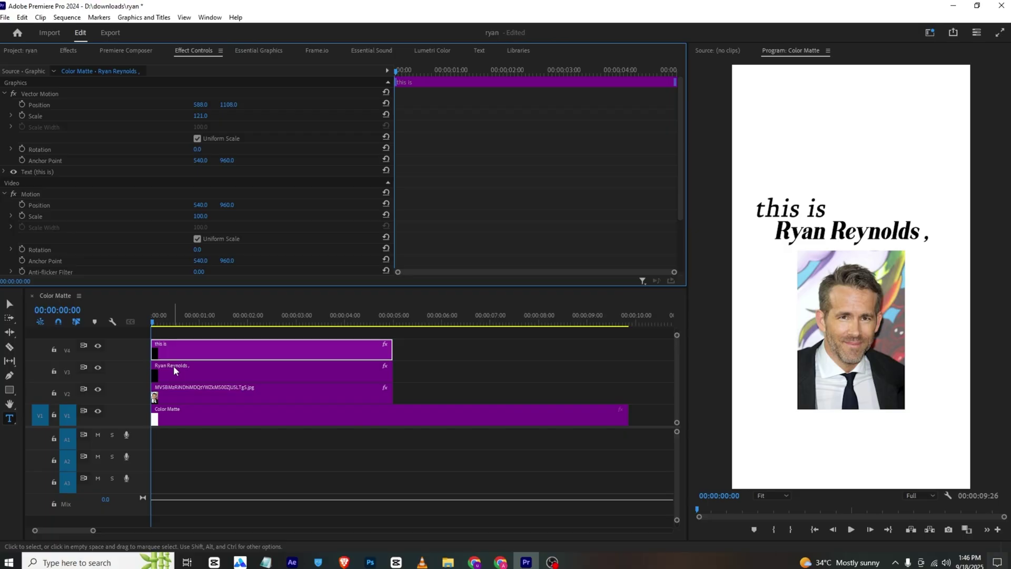
Shift the "Ryan Reynolds ," clip on V3 to start about two-thirds of a second in, and preview the timing.
left_click_drag(173, 366, 206, 370)
left_click(175, 348)
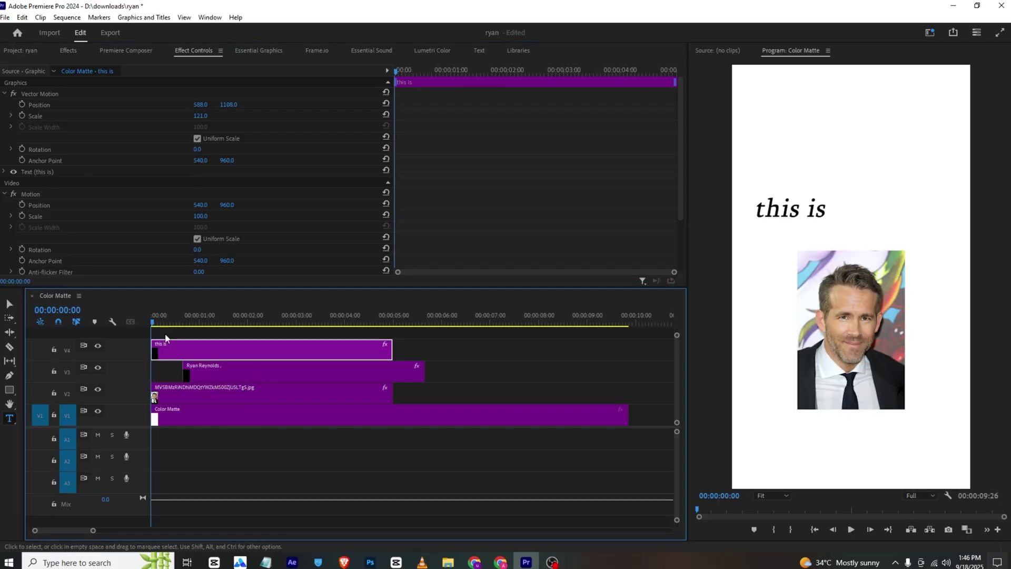
key("space")
key("space")
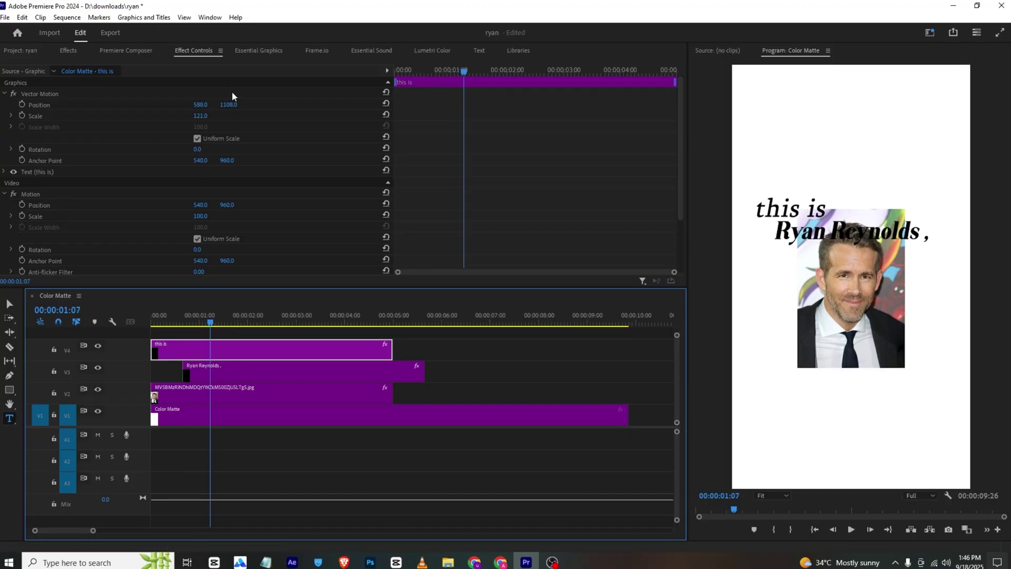
Raise both titles clear of the moving photo, placing the name title at vertical position 1043, preview, and save the project.
left_click_drag(231, 107, 209, 104)
left_click(250, 373)
left_click(149, 321)
key("space")
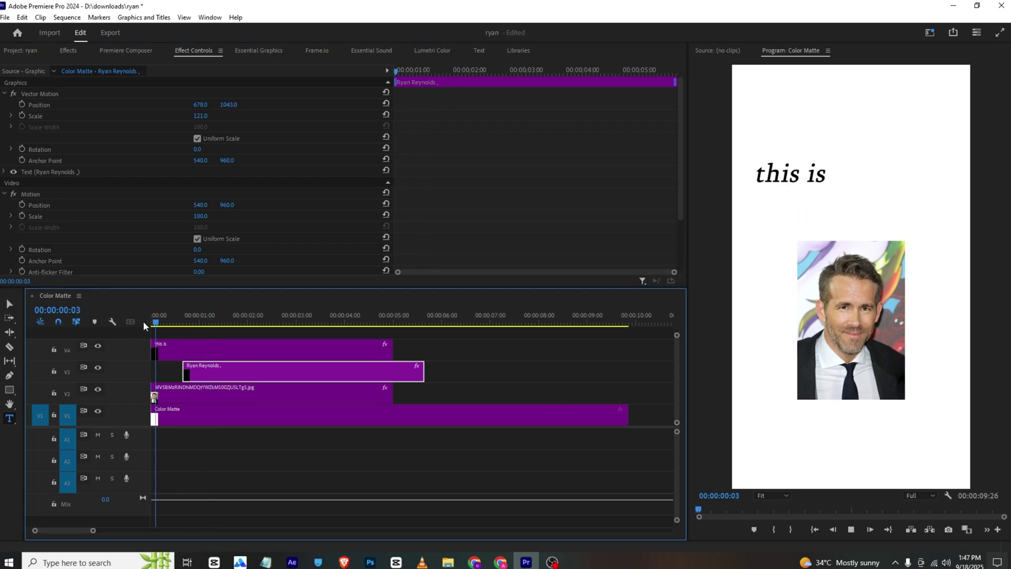
key("ctrl+s")
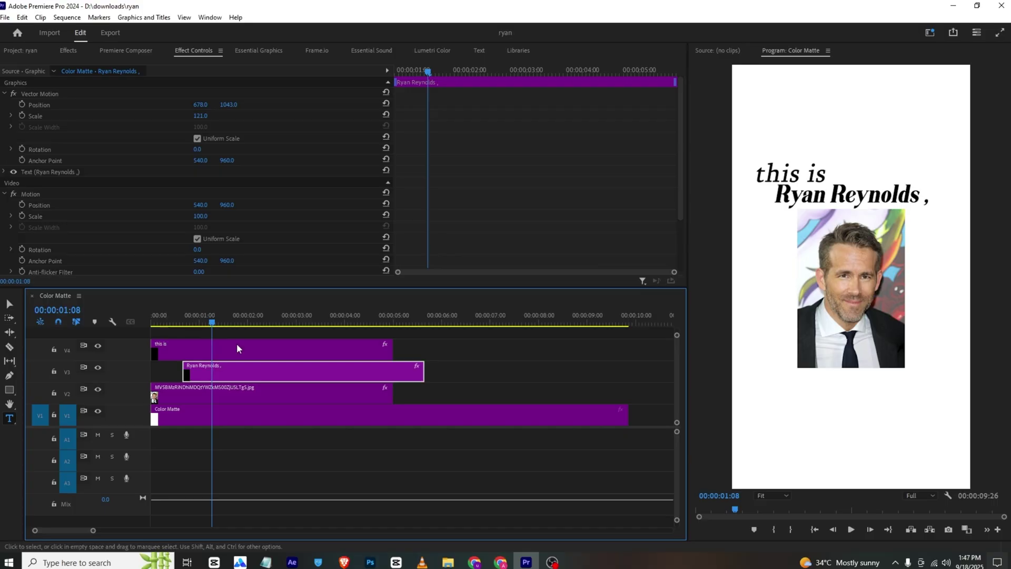
Switch to VLC to study the reference video's circle transition to the dark "2020," screen, and return to Premiere Pro.
left_click(423, 562)
key("space")
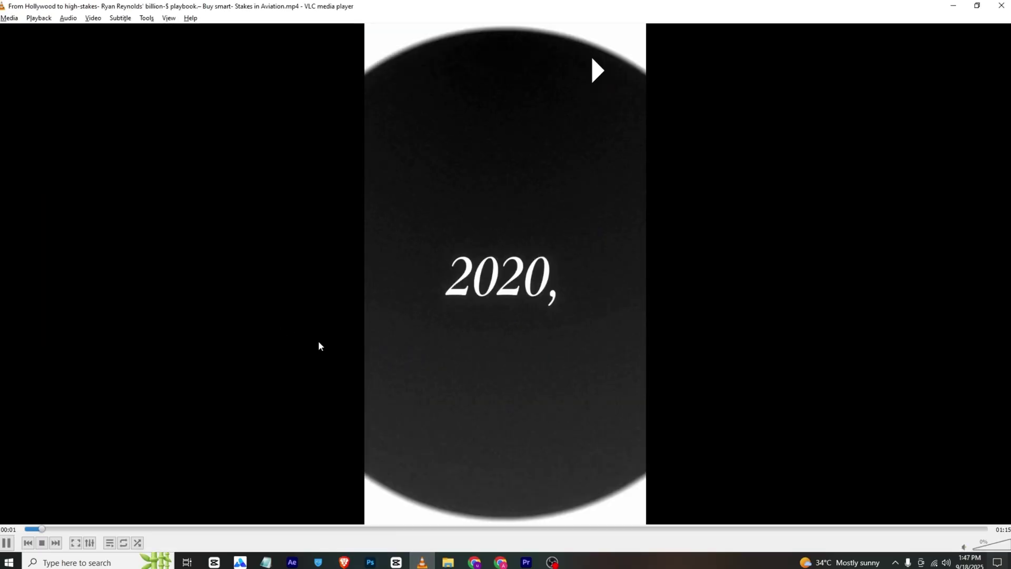
key("space")
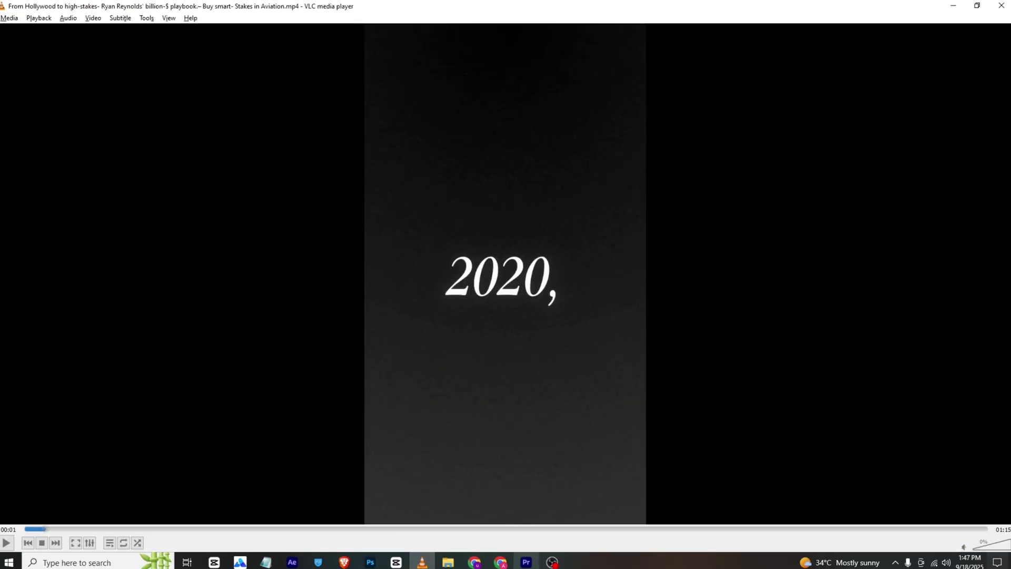
left_click(526, 562)
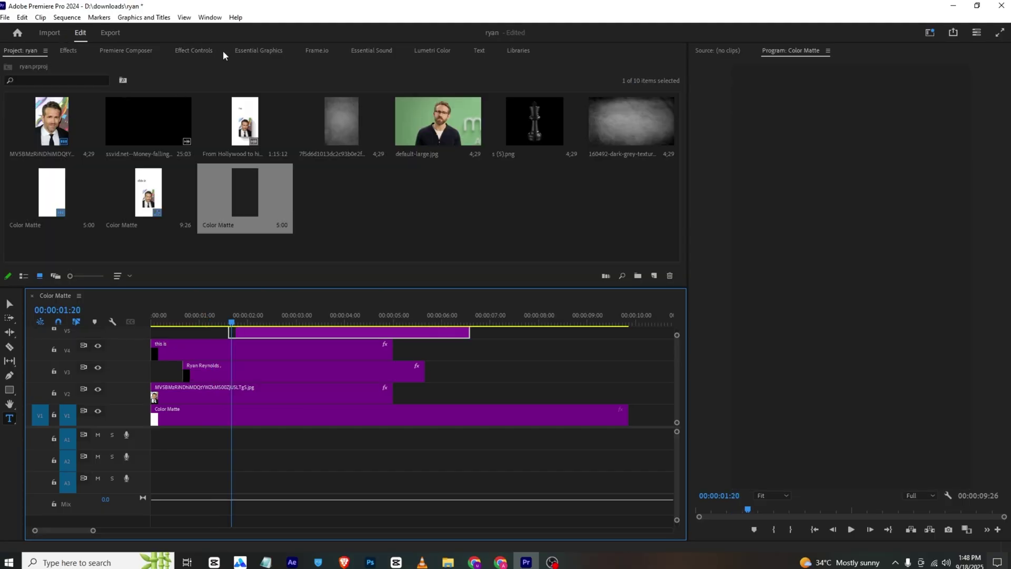
Draw an ellipse about 695 by 714 near the middle of the dark frame.
left_click(8, 393)
left_click(11, 394, "alt")
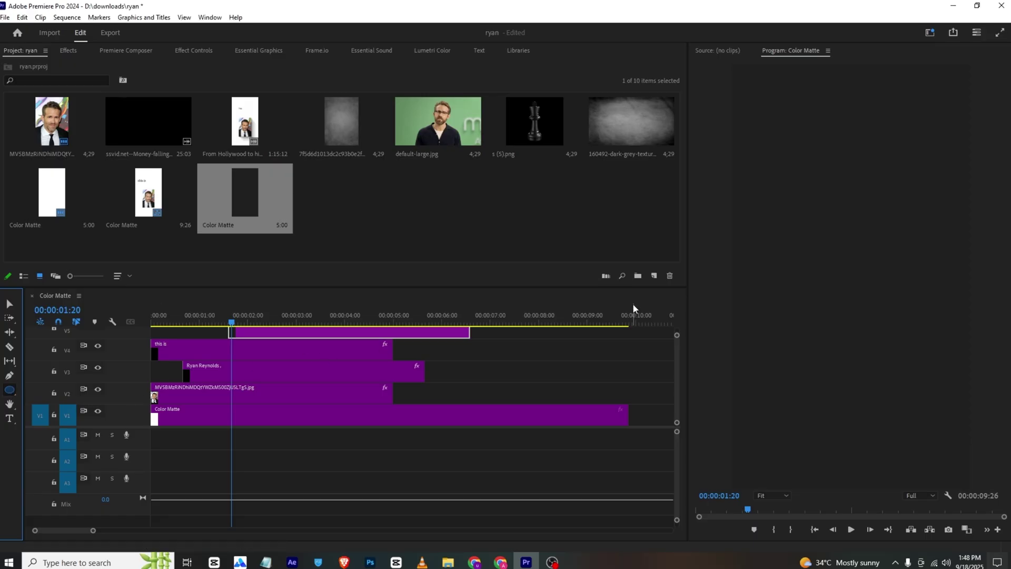
mouse_move(784, 204)
left_mouse_down()
mouse_move(826, 333)
mouse_move(932, 340)
left_mouse_up()
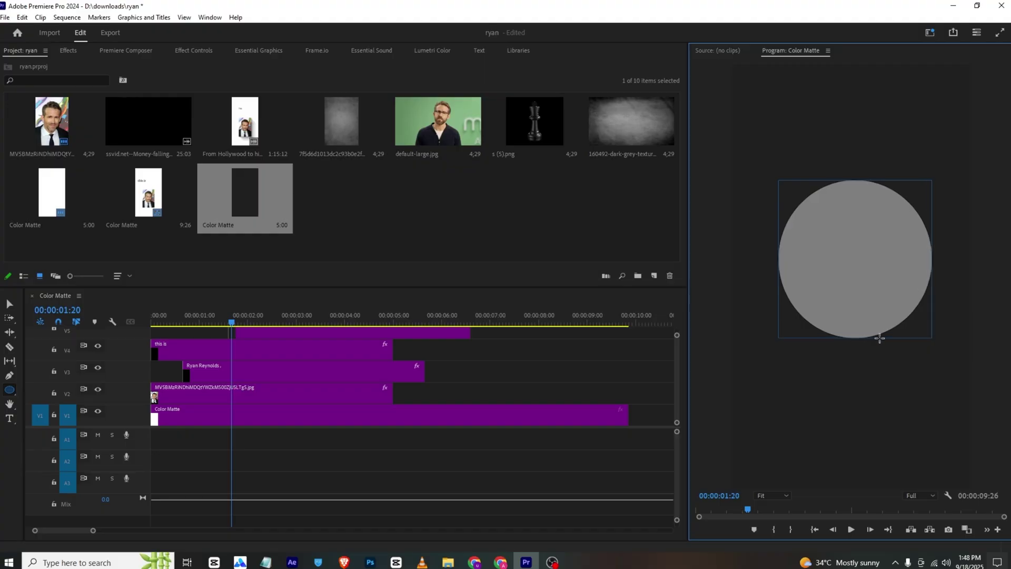
Set the ellipse's fill to the dark grey 2F2F2F.
left_click(255, 50)
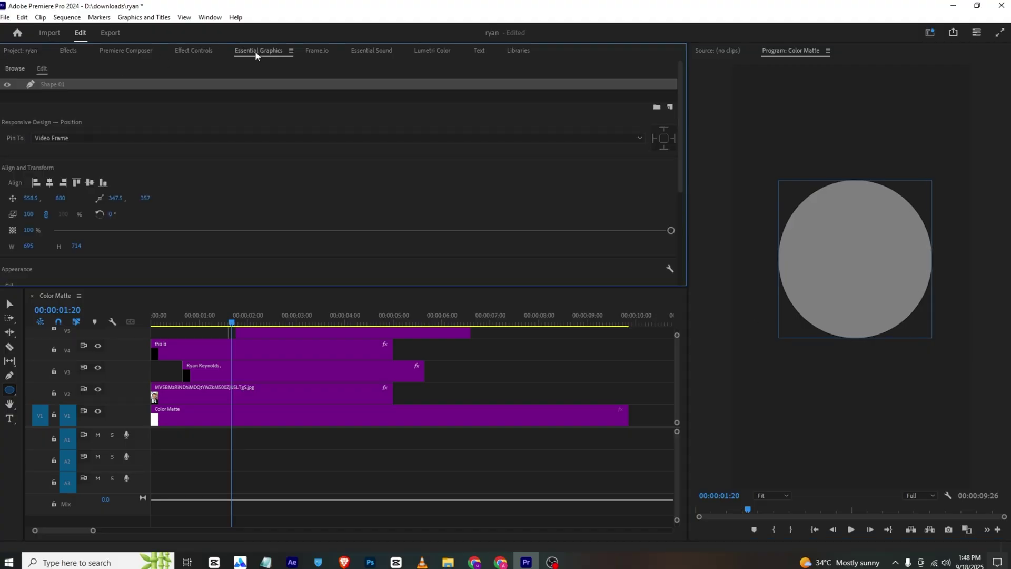
scroll(66, 128, "down", 2)
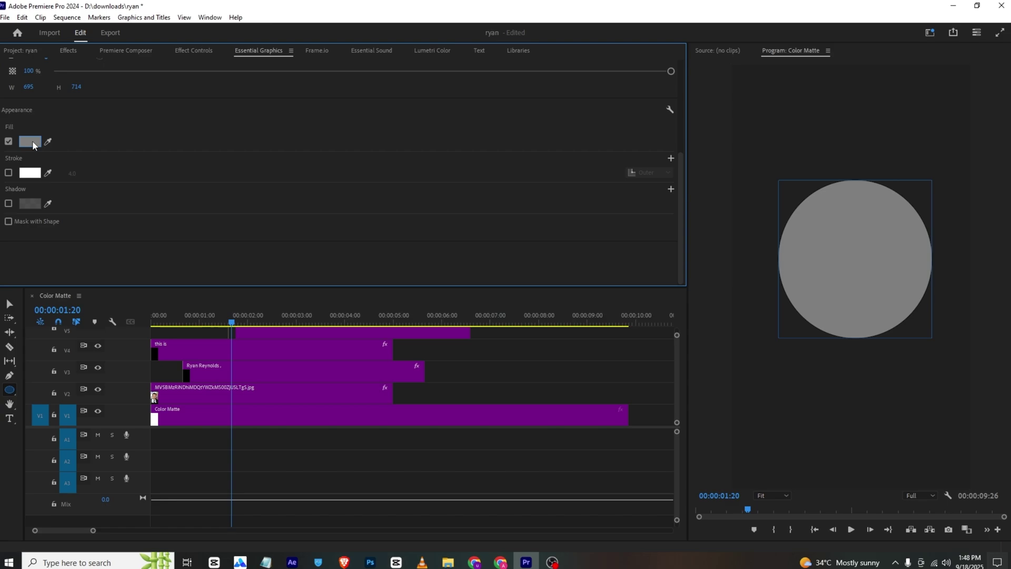
left_click(33, 140)
left_click(399, 234)
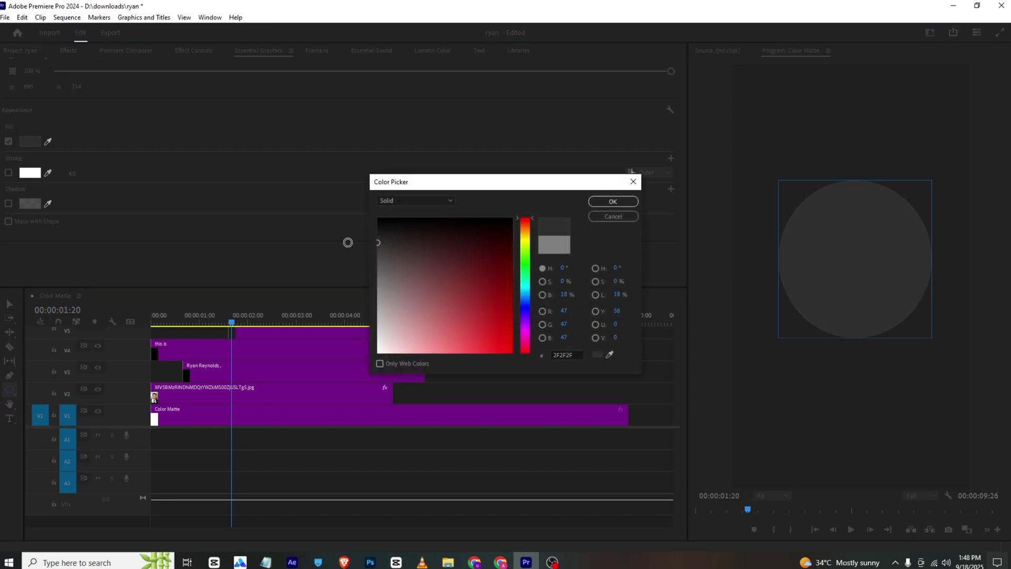
key("Return")
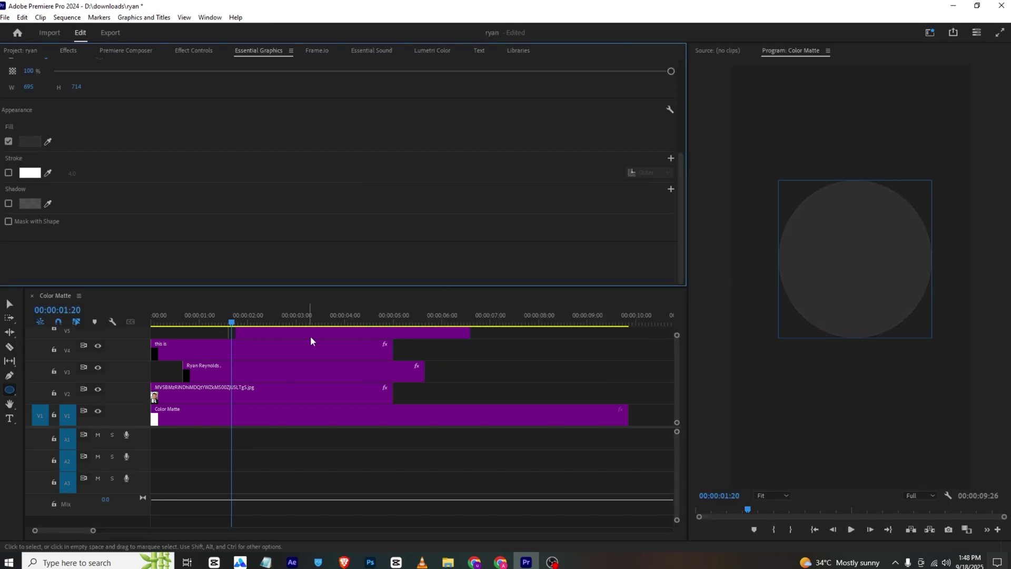
Put the ellipse graphic on V5 in place of the dark matte clip, starting at 00:00:01:10.
left_click(236, 324)
left_click_drag(236, 324, 235, 372)
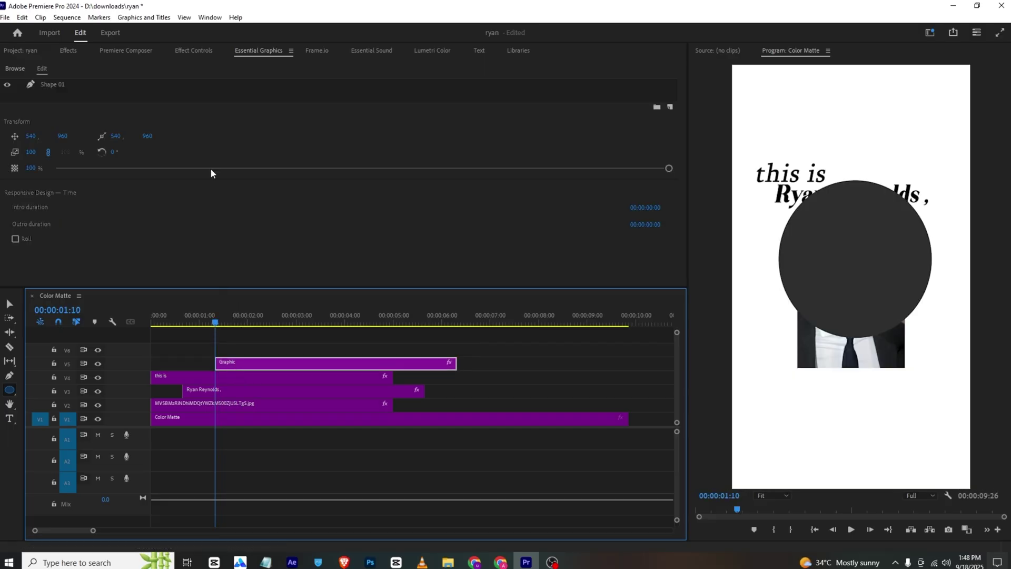
Keyframe the circle's Vector Motion scale from 0 at the clip's start to 460 about 1.5 seconds on.
left_click(194, 50)
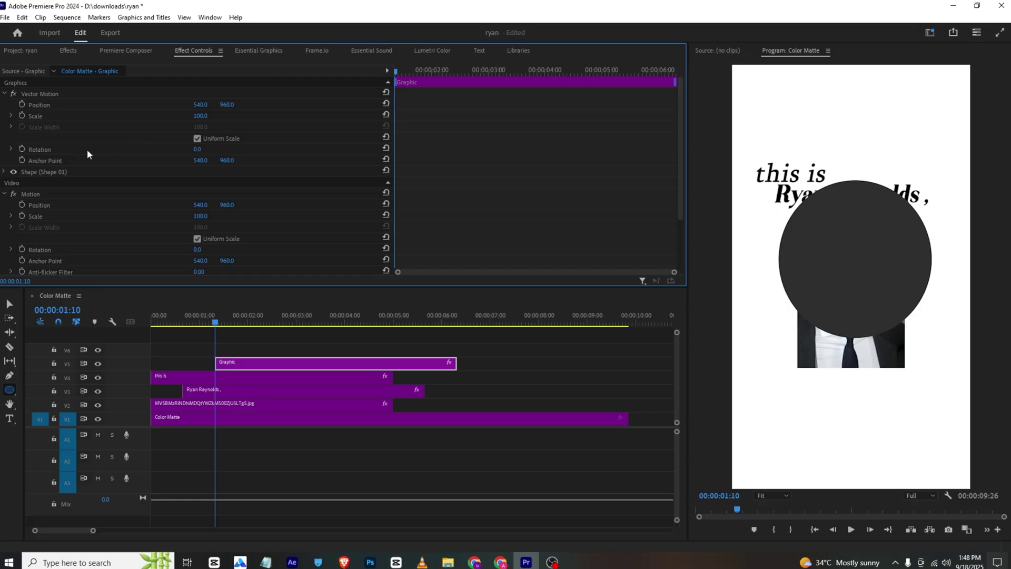
left_click(26, 116)
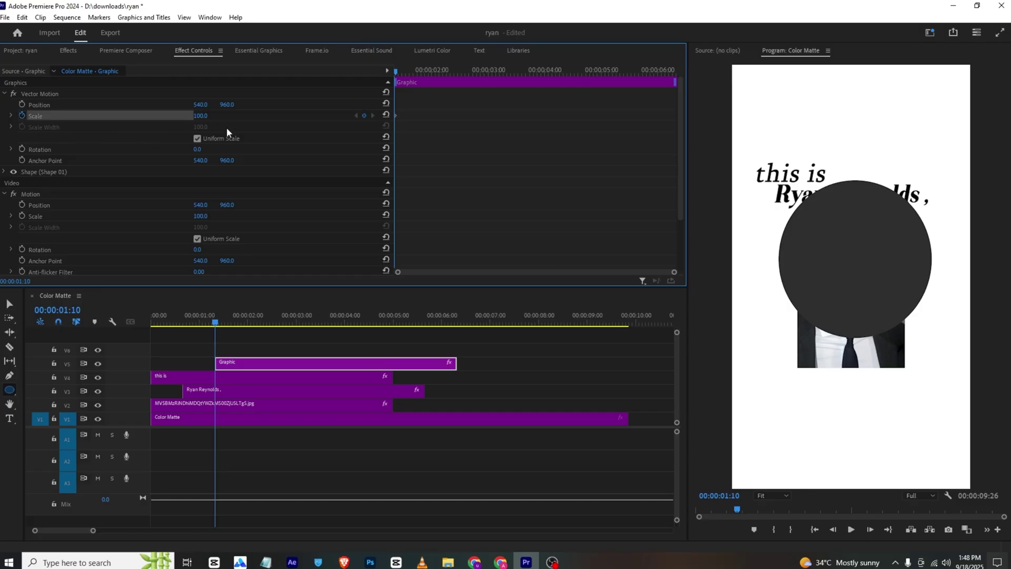
left_click_drag(201, 116, 480, 128)
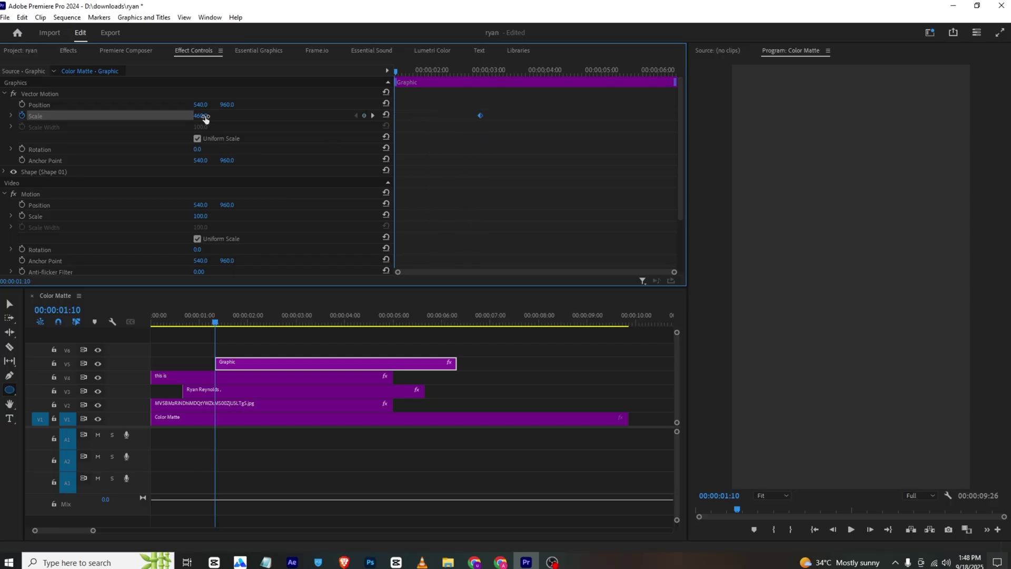
left_click_drag(200, 116, 0, 116)
left_click_drag(129, 116, 106, 115)
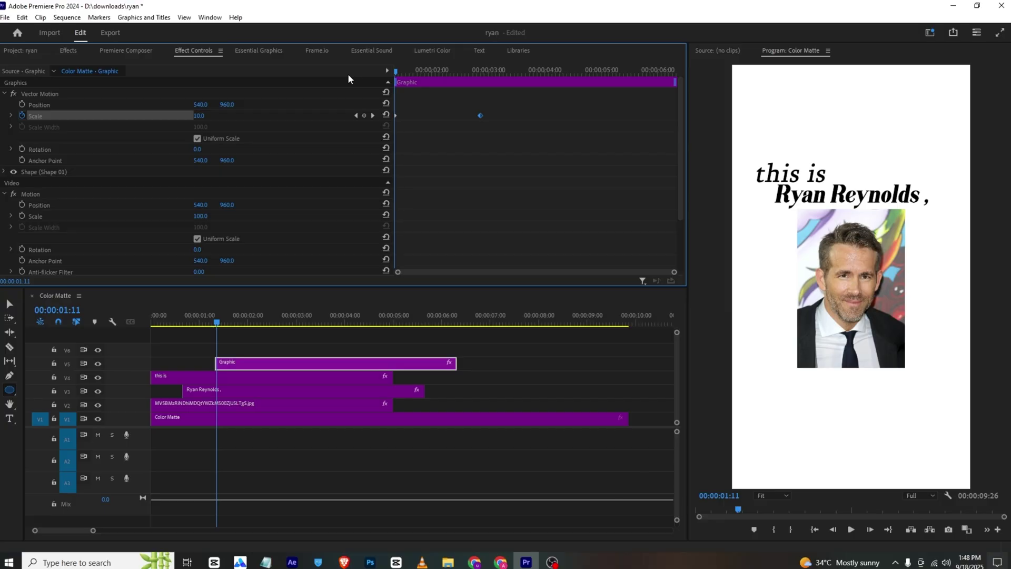
Preview the circle's growth, move its end scale keyframe earlier to about 00:00:02:10, and apply Ease In.
key("space")
key("space")
left_click_drag(480, 117, 457, 119)
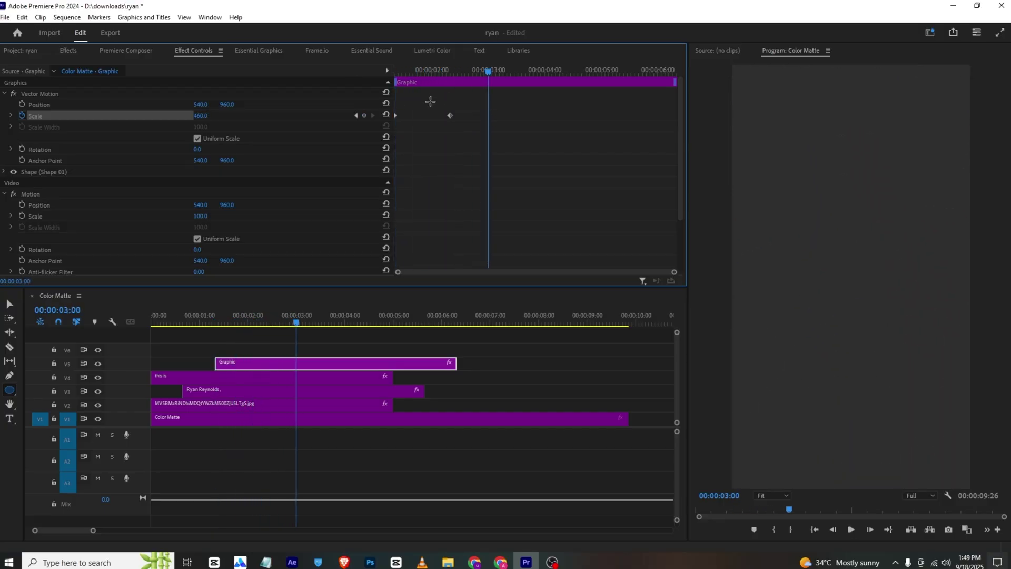
right_click(449, 117)
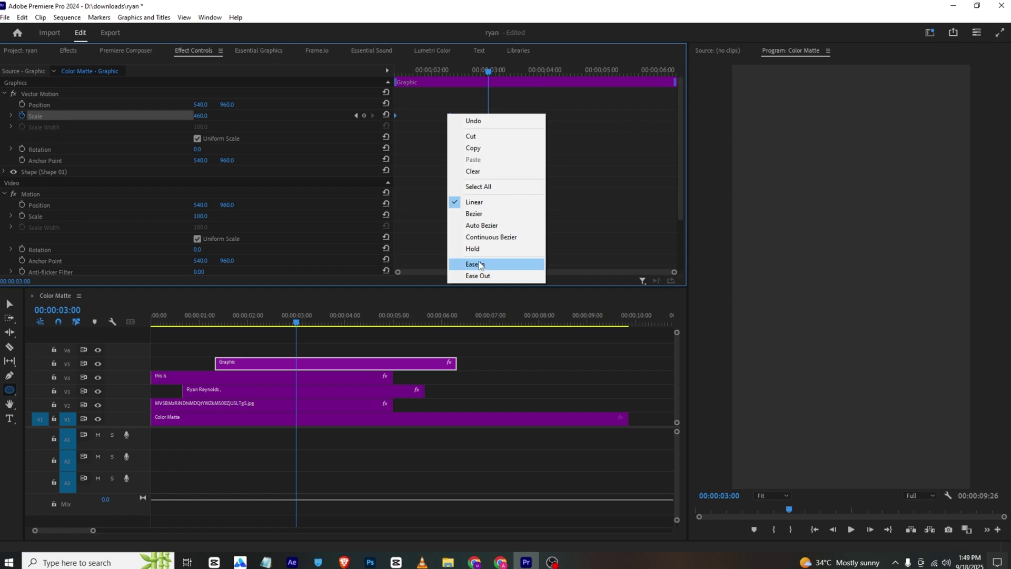
left_click(474, 265)
Reshape the circle's scale velocity curve at the end keyframe and preview the growth.
left_click(409, 71)
left_click_drag(415, 74, 445, 79)
left_click(11, 116)
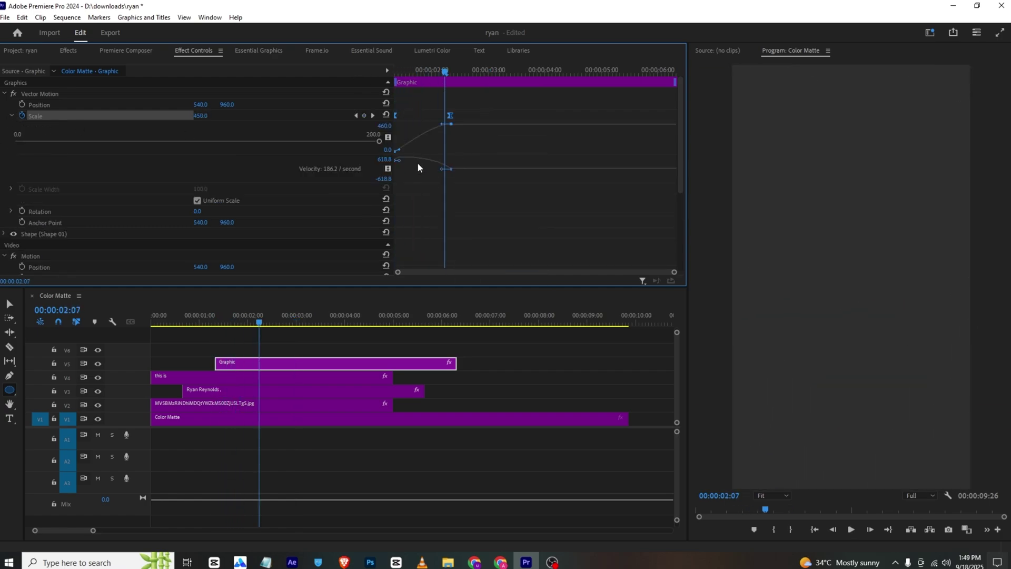
left_click_drag(441, 169, 422, 182)
left_click_drag(420, 73, 302, 79)
key("space")
Undo the last velocity curve change, lower the curve's handle at the start keyframe, and preview the circle again.
key("space")
key("ctrl+z")
left_click_drag(398, 176, 399, 182)
left_click_drag(414, 72, 358, 77)
key("space")
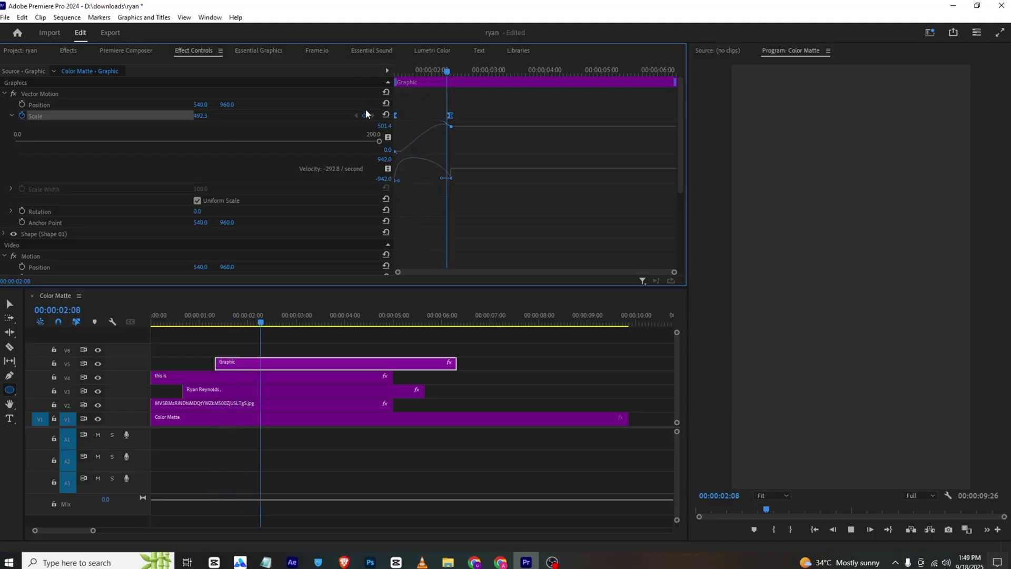
left_click(242, 322)
Switch to VLC and look ahead in the reference video to the "a billionaire," scene with falling money.
left_click(422, 562)
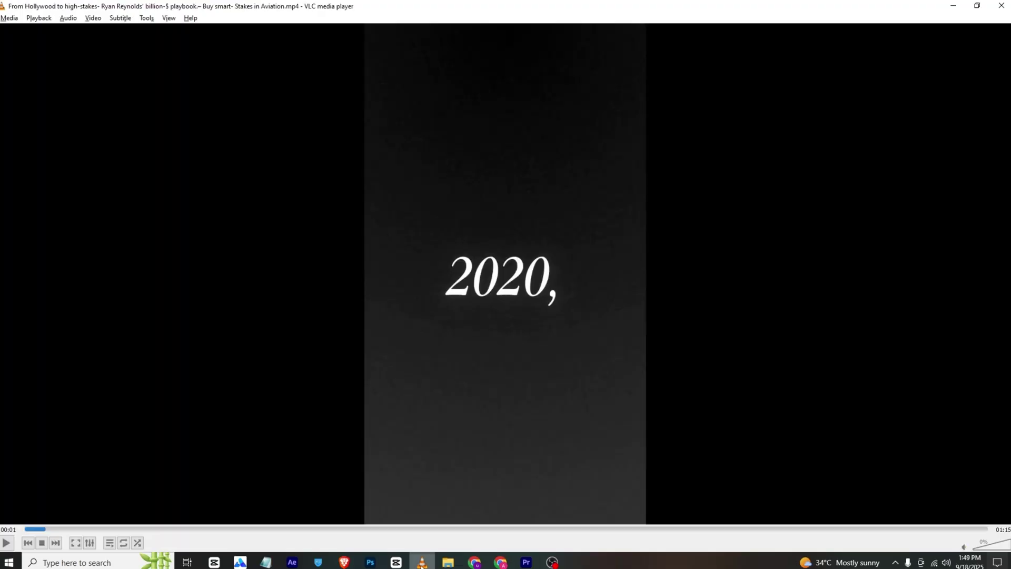
left_click_drag(43, 530, 62, 529)
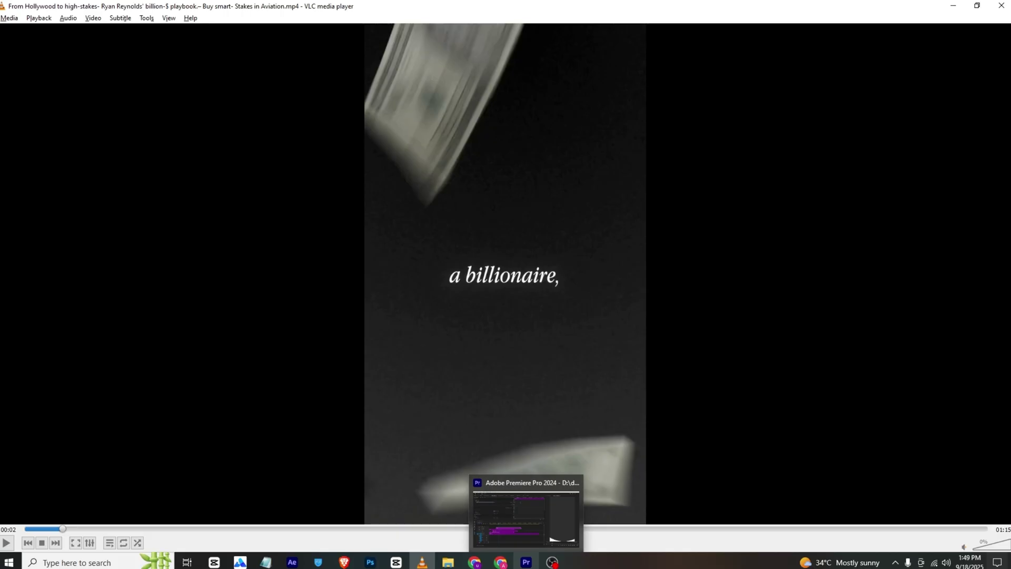
Switch to Premiere Pro and place the falling-money clip on track V6 at 00:00:01:26, with its audio on A1.
left_click(526, 562)
left_click(16, 50)
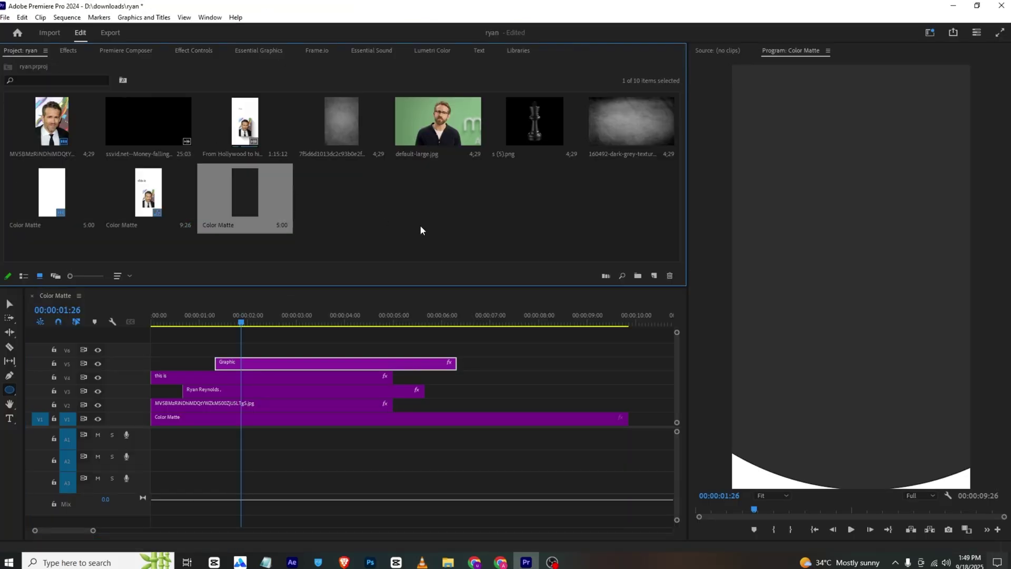
left_click_drag(153, 123, 244, 352)
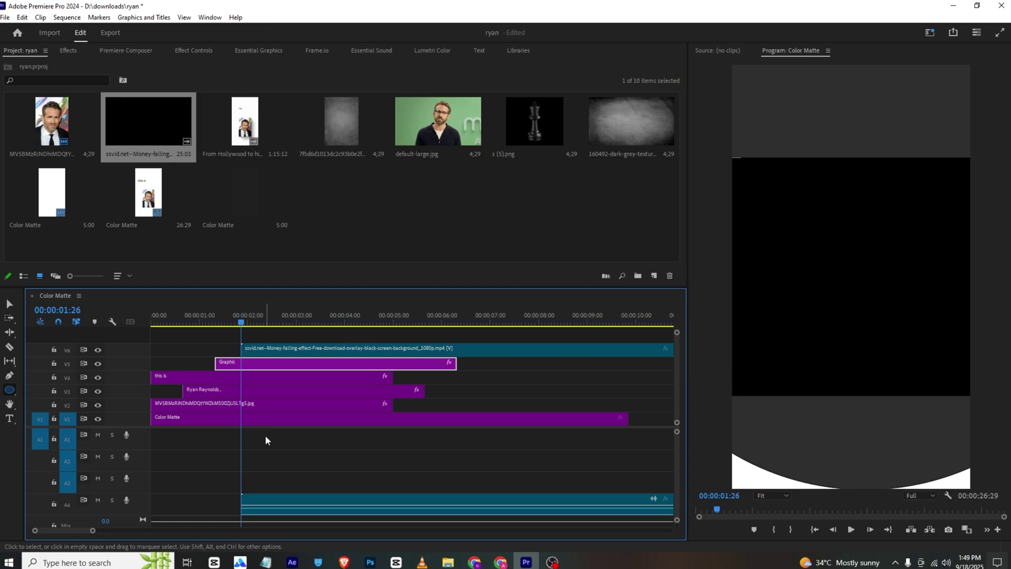
left_click_drag(271, 499, 265, 449)
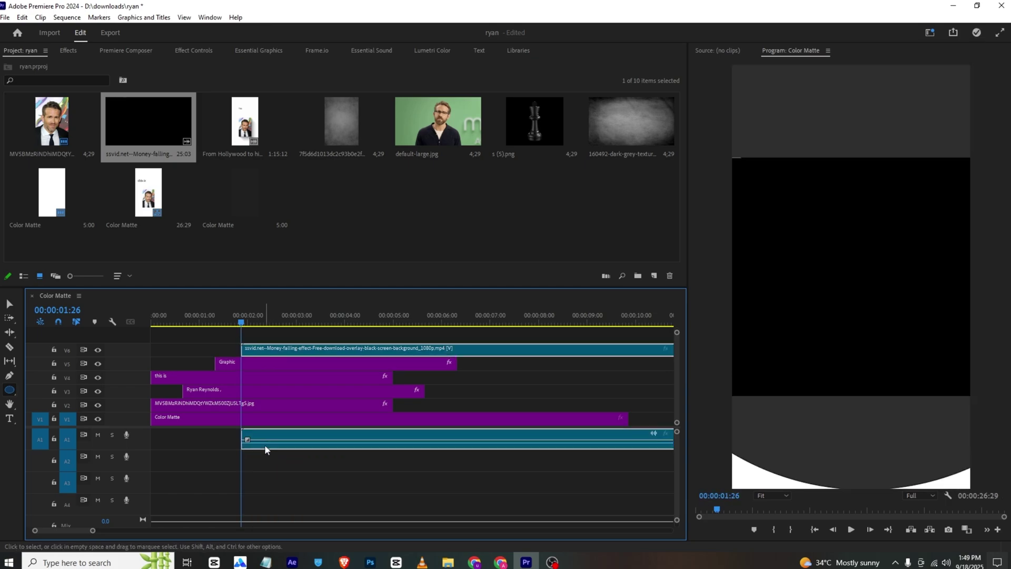
Scale the falling-money clip to 202 and set its blend mode to Screen.
left_click(194, 51)
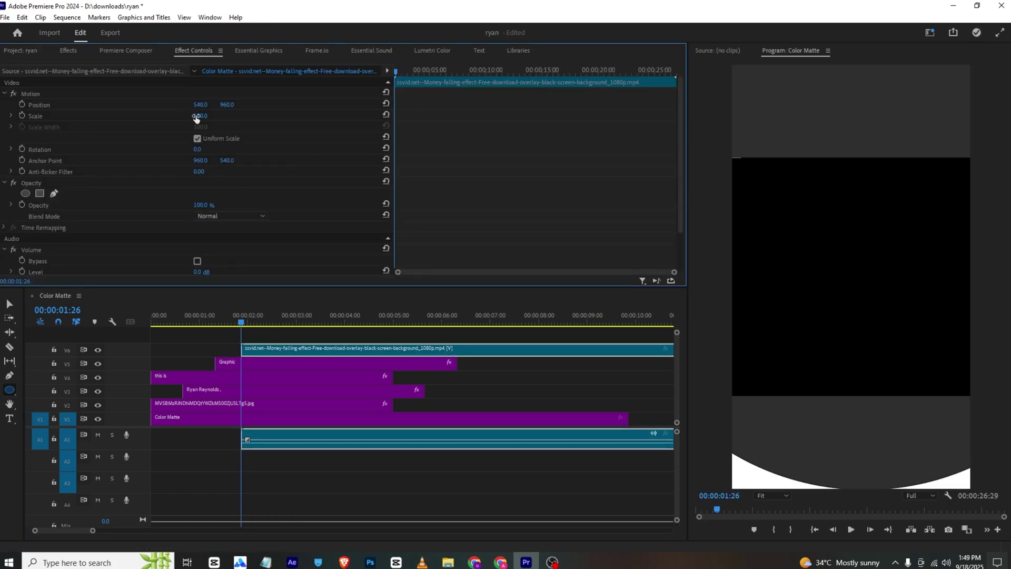
left_click_drag(202, 116, 250, 116)
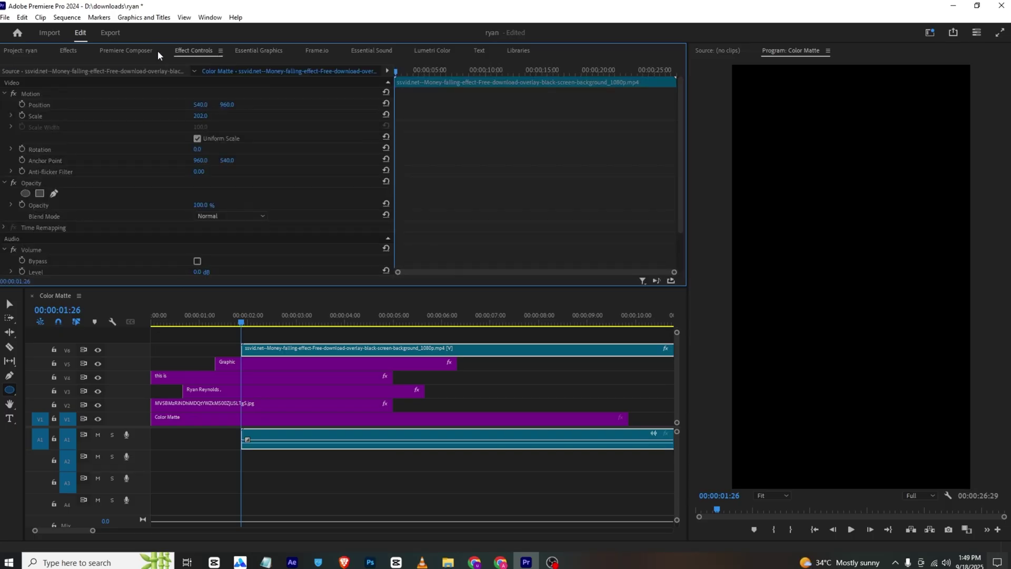
scroll(194, 158, "down", 2)
left_click(212, 169)
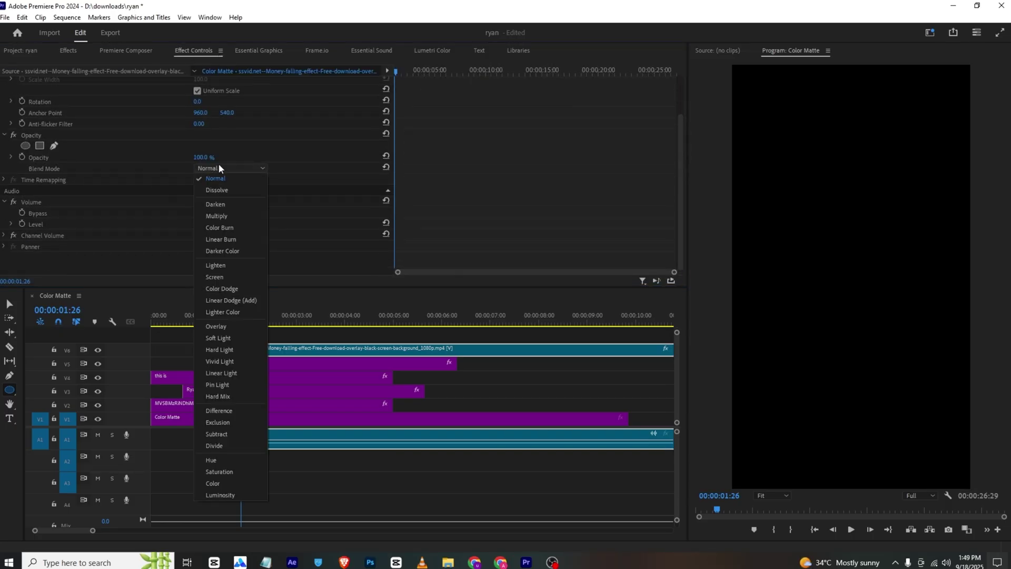
left_click(224, 277)
Cut off the falling-money clip's opening before about 00:00:04:12 and start the remainder at 00:00:01:26.
left_click(450, 316)
left_click_drag(368, 321, 300, 358)
key("c")
left_click(366, 351)
key("v")
left_click_drag(364, 318, 444, 319)
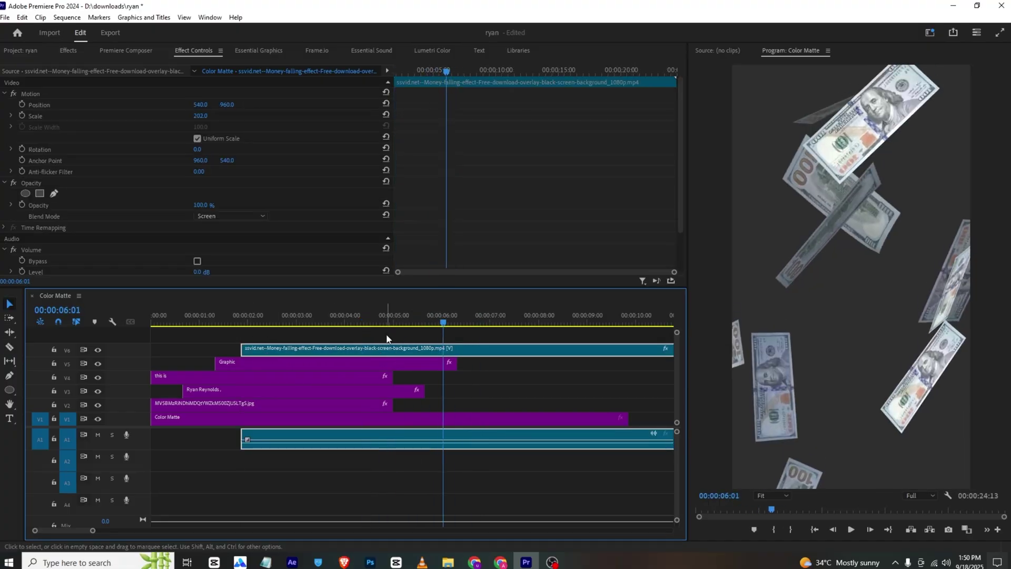
Set the falling-money clip's speed to 300% with Optical flow time interpolation.
key("ctrl+r")
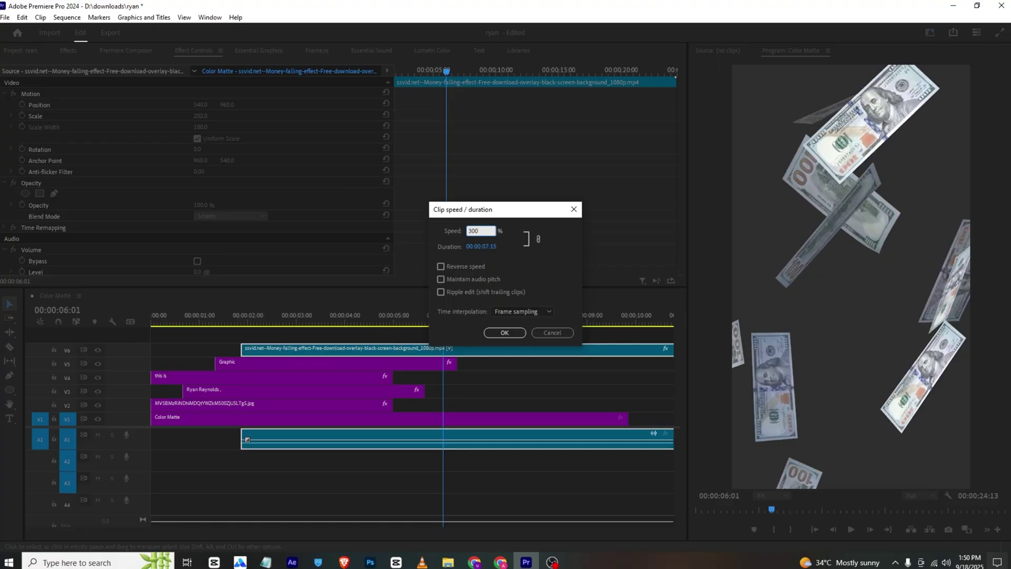
left_click(498, 307)
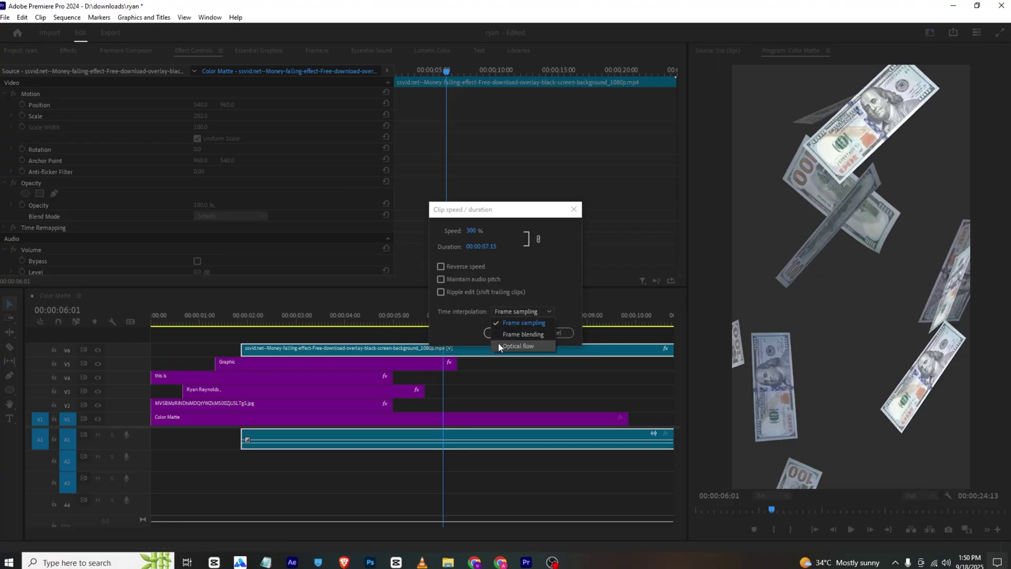
left_click(498, 342)
left_click(503, 333)
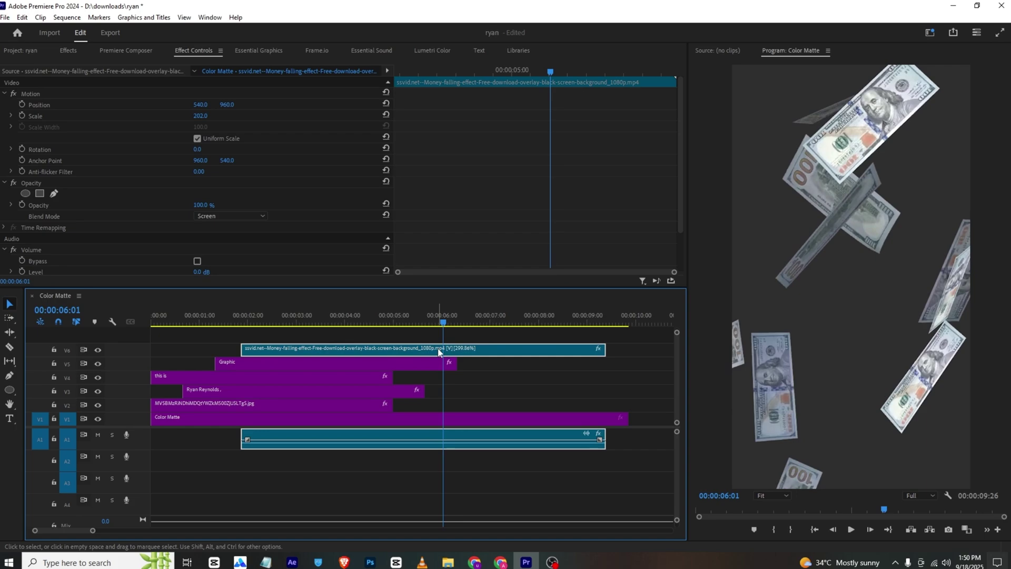
Preview the sped-up money, then switch to VLC and compare it with the reference's "using" scene.
left_click(232, 316)
key("space")
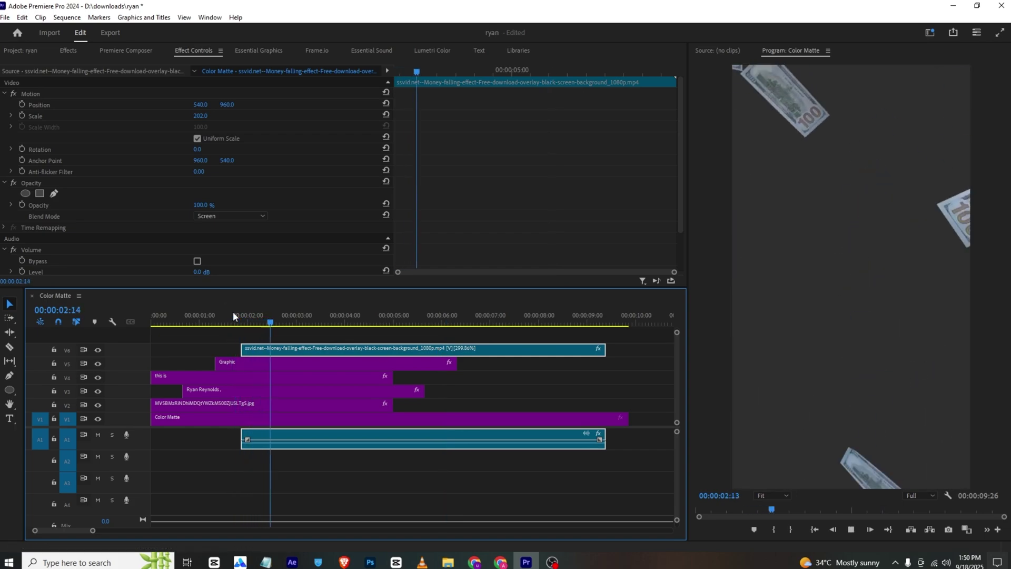
key("space")
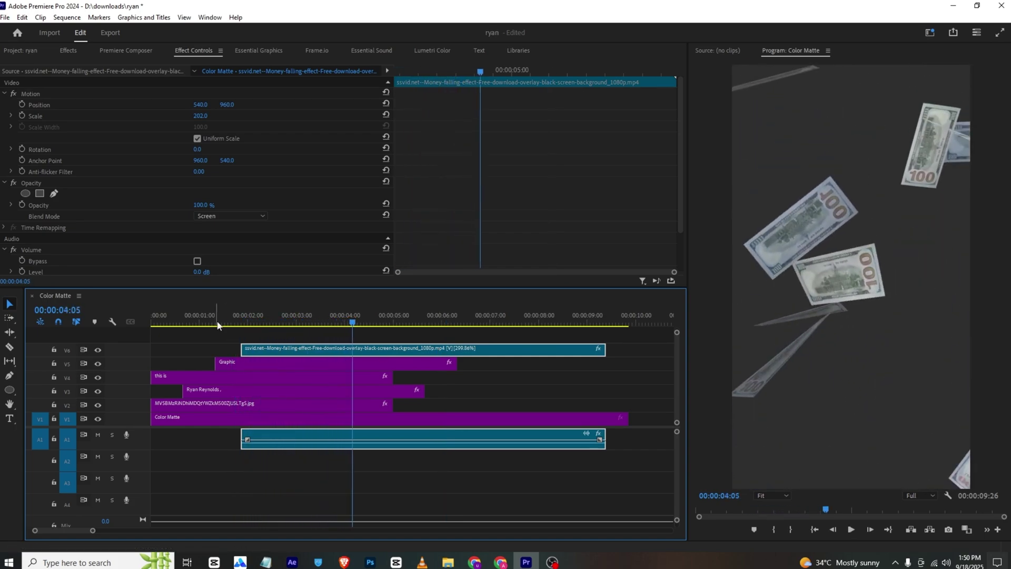
left_click(422, 562)
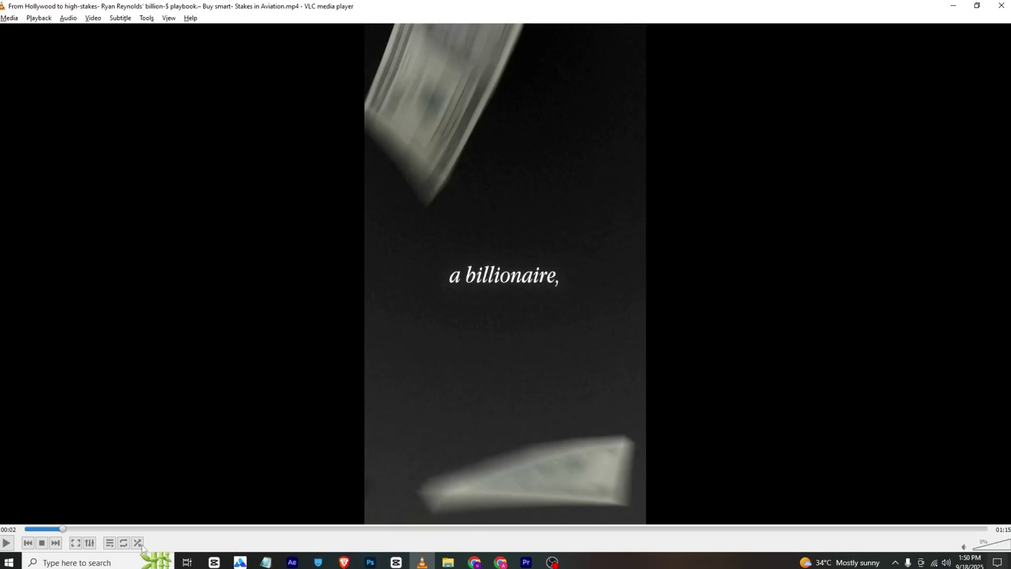
left_click(65, 529)
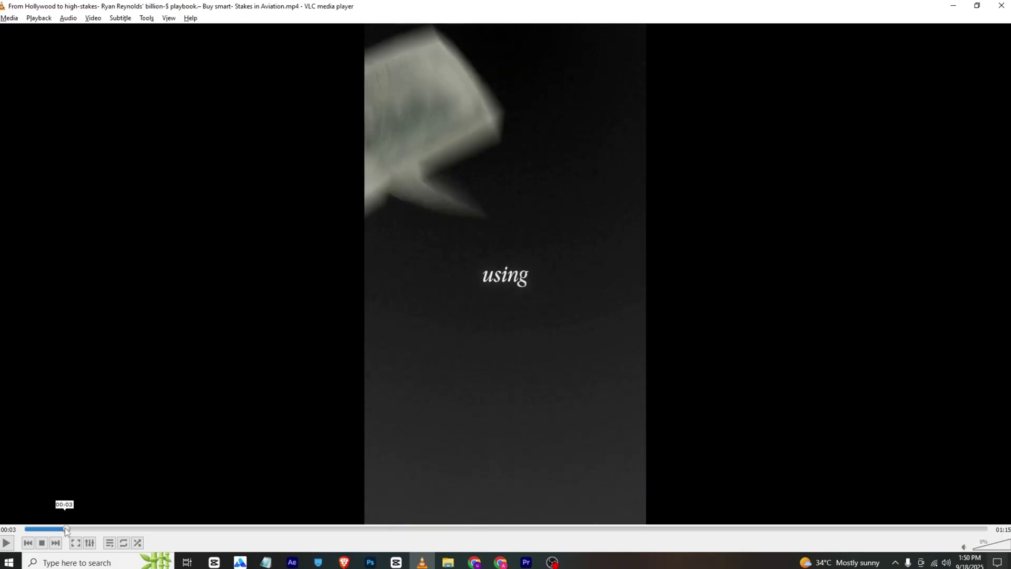
Back in Premiere Pro, apply Directional Blur to the falling-money clip with direction 79° and blur length 5.
left_click(526, 562)
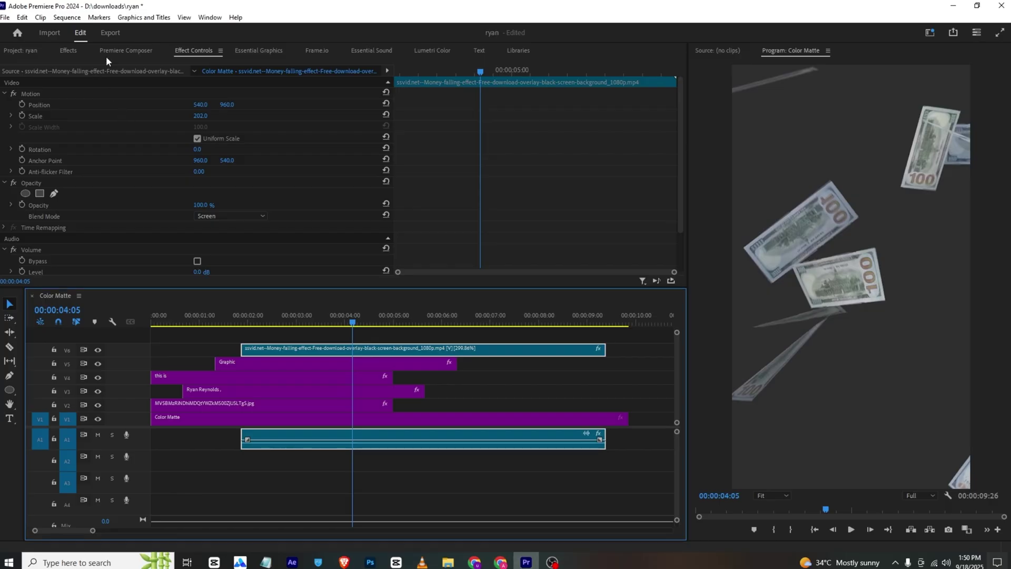
left_click(68, 50)
left_click(75, 64)
type("dire")
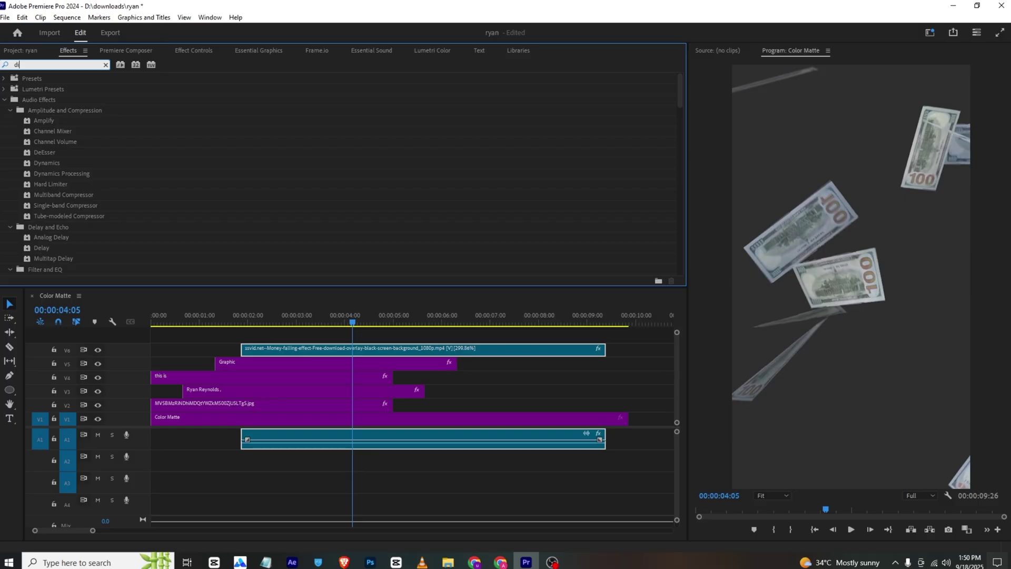
left_click_drag(52, 142, 268, 347)
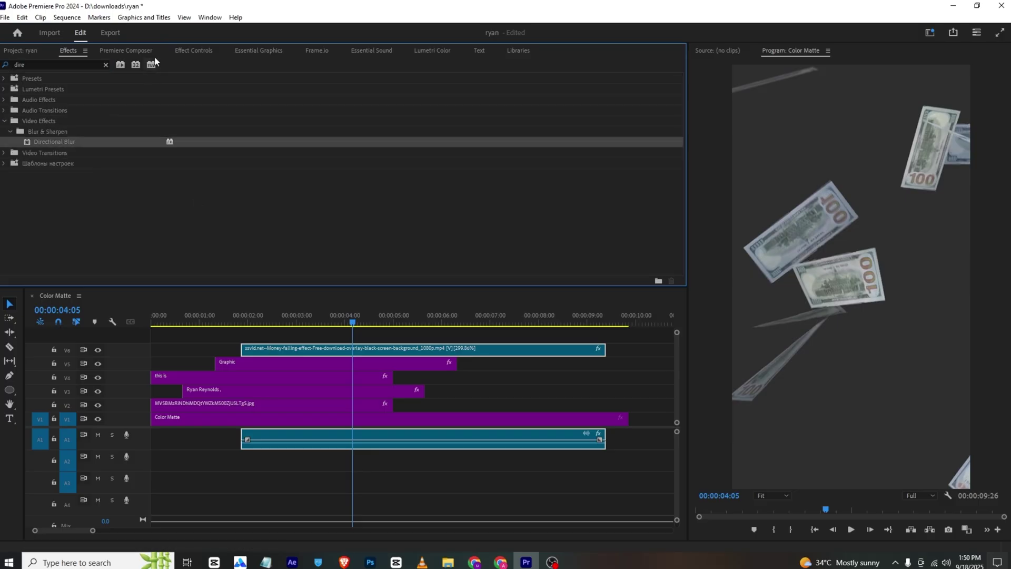
left_click(185, 49)
scroll(175, 89, "down", 4)
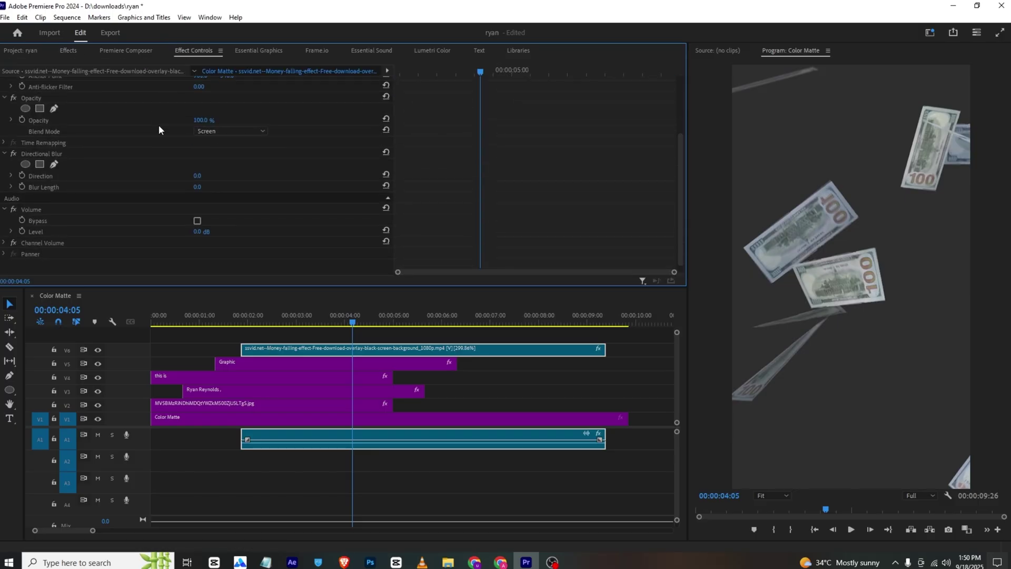
left_click_drag(204, 174, 201, 169)
mouse_move(197, 180)
left_mouse_down()
mouse_move(226, 180)
mouse_move(200, 180)
left_mouse_up()
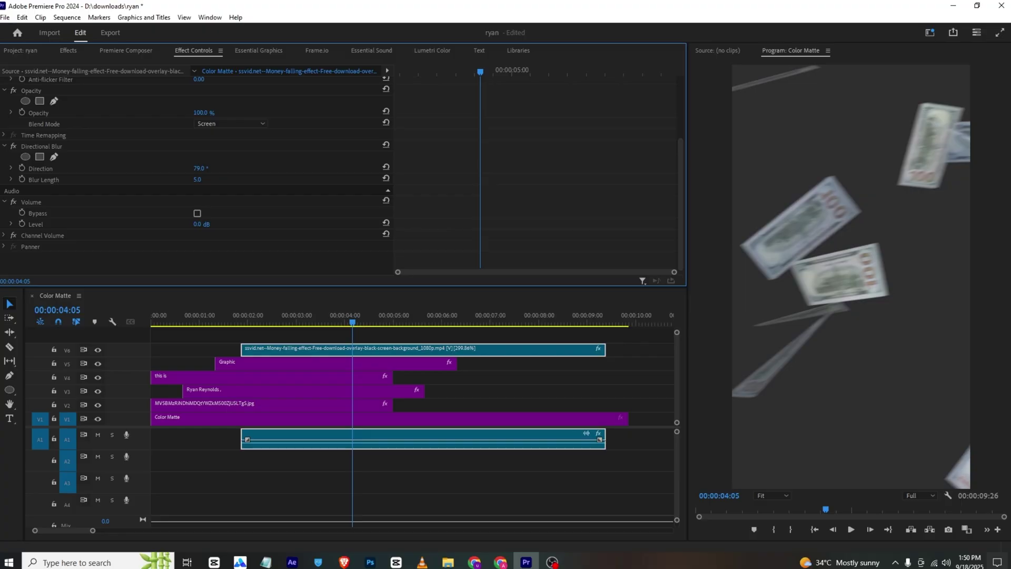
Preview the sequence from the start, then switch to VLC and look ahead to the "a strategy" chess scene.
left_click(214, 330)
left_click_drag(214, 329, 127, 315)
key("space")
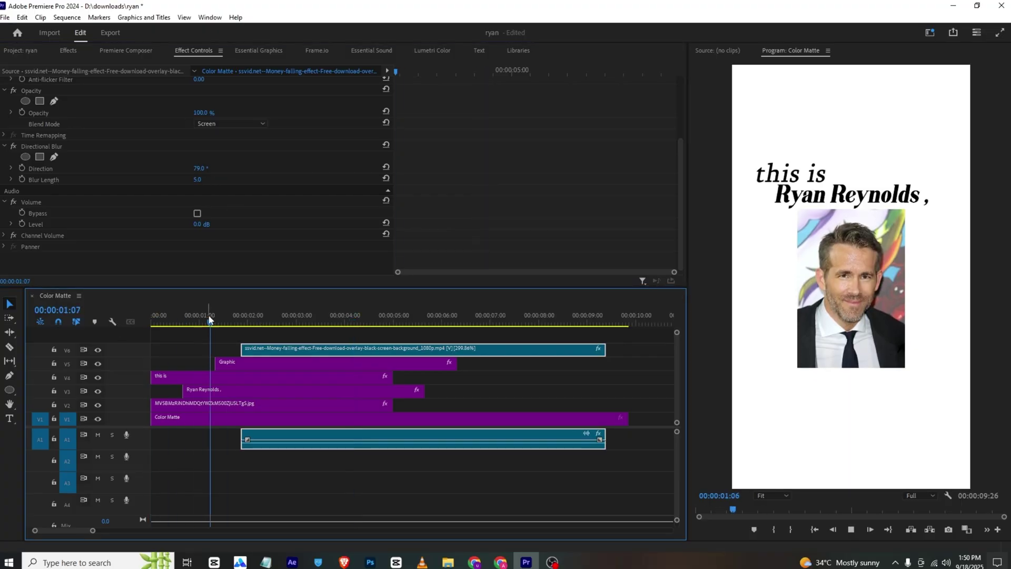
key("space")
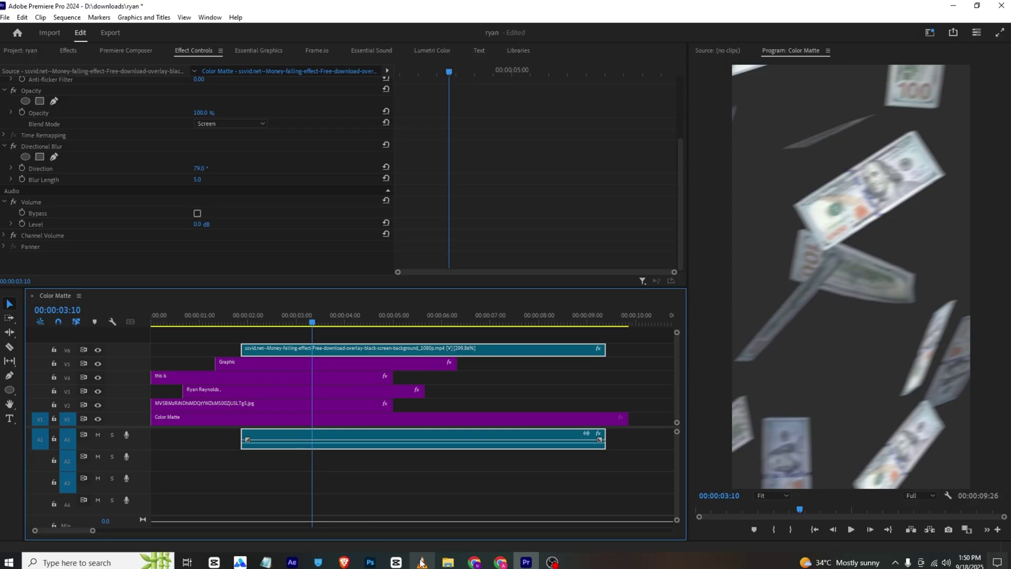
left_click(421, 563)
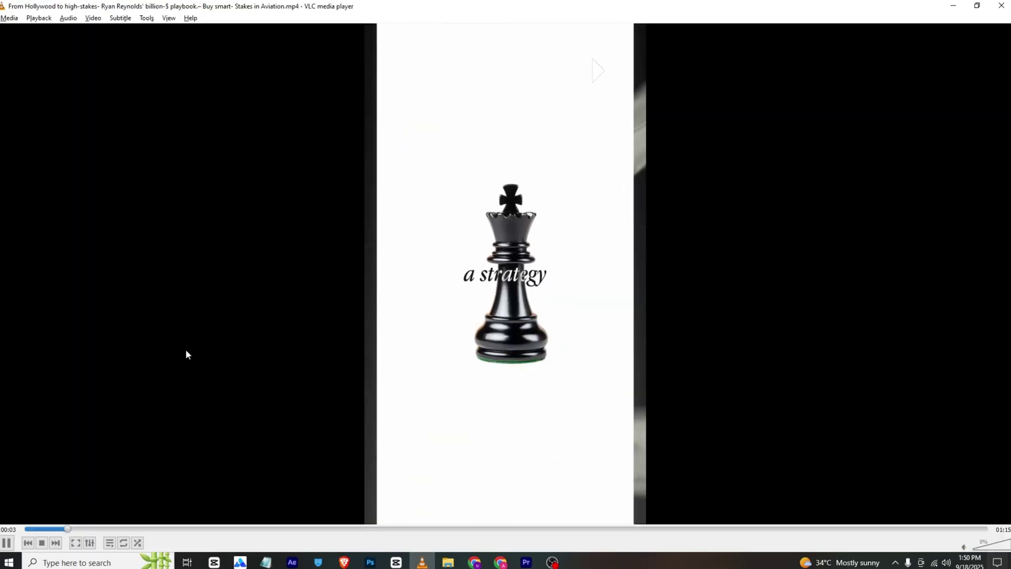
key("space")
Return to Premiere Pro, cut the falling-money clip at about 00:00:03:20, and delete the part after the cut.
left_click(526, 562)
left_click(319, 332)
mouse_move(314, 322)
left_mouse_down()
mouse_move(330, 342)
mouse_move(315, 323)
left_mouse_up()
key("c")
left_click(331, 349)
key("v")
left_click(355, 351)
key("Delete")
Place the white Color Matte on track V7 at 00:00:03:13 and turn off its Uniform Scale.
left_click(21, 50)
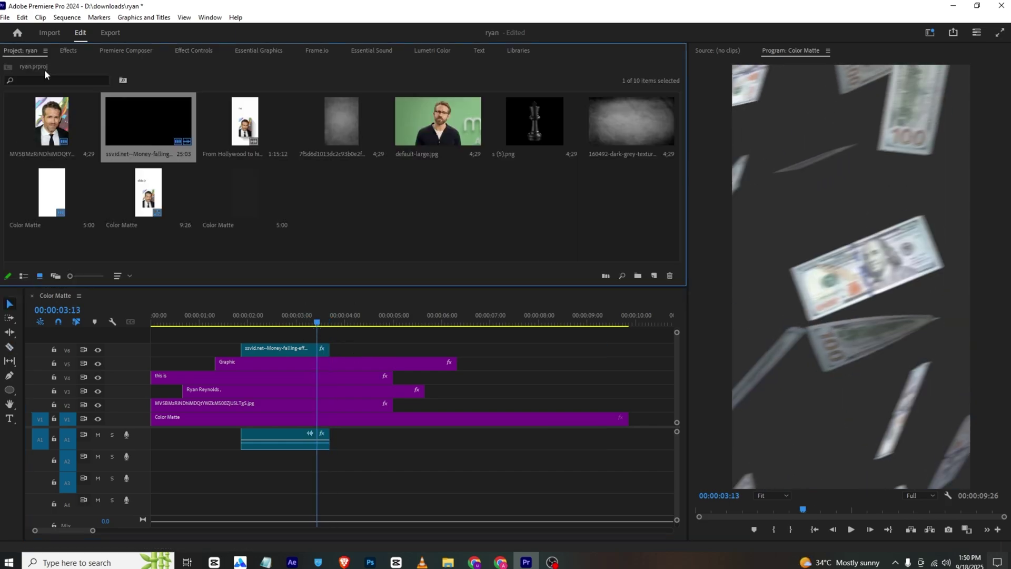
left_click_drag(42, 196, 328, 339)
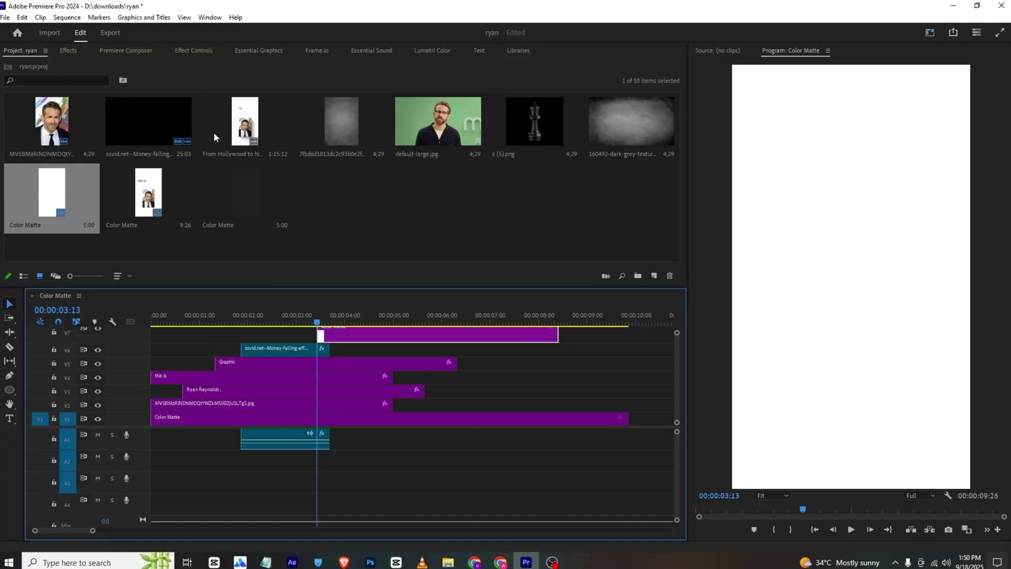
left_click(194, 51)
left_click(197, 139)
Keyframe the white matte's Scale Width to widen from a reduced value at its start to 120 at 00:00:03:29.
left_click(21, 127)
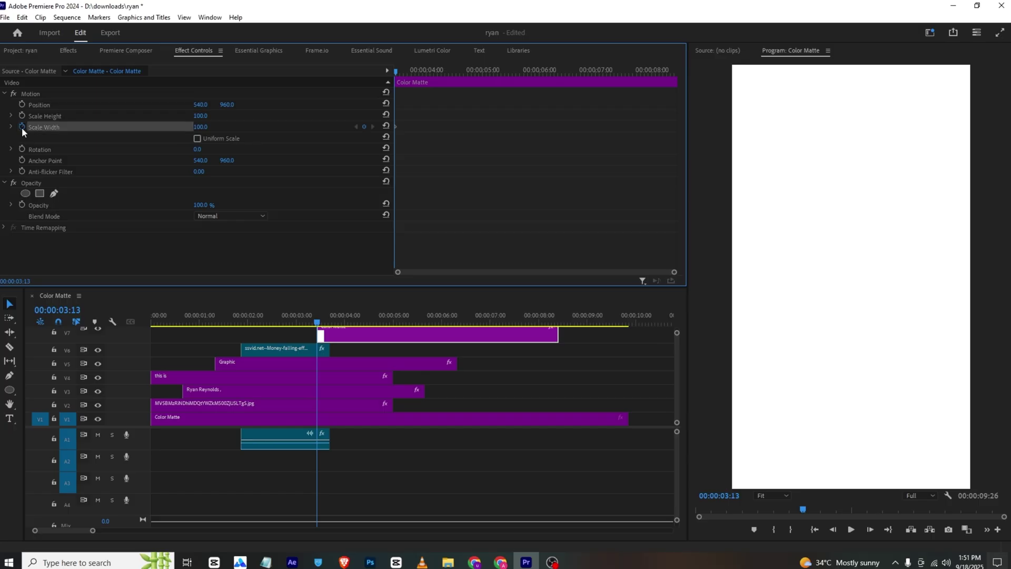
left_click_drag(201, 127, 147, 127)
left_click_drag(400, 69, 425, 72)
left_click_drag(197, 126, 253, 127)
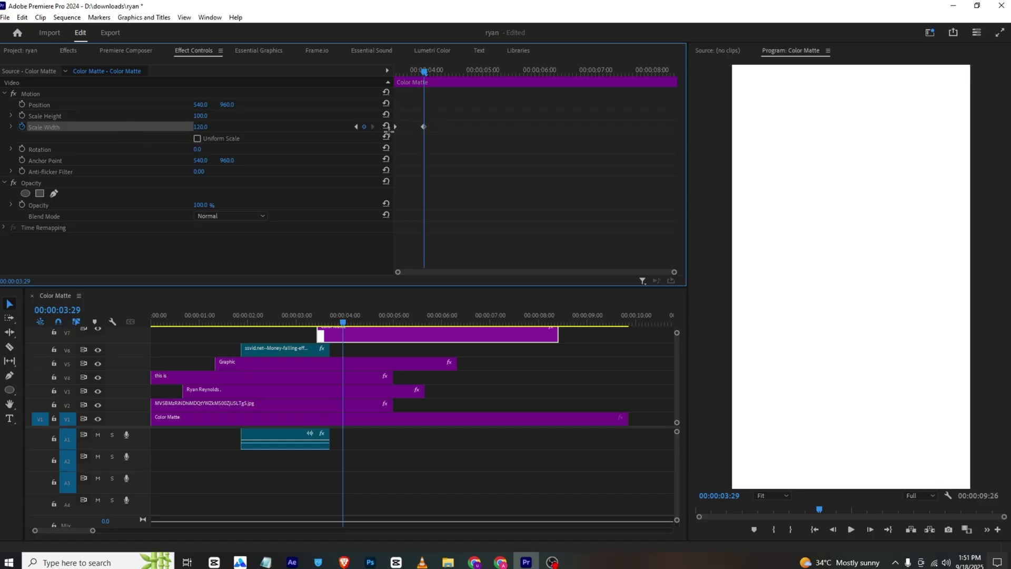
Apply Ease In to the matte's Scale Width keyframes, move the end one to about 00:00:04:22, and preview.
right_click(423, 127)
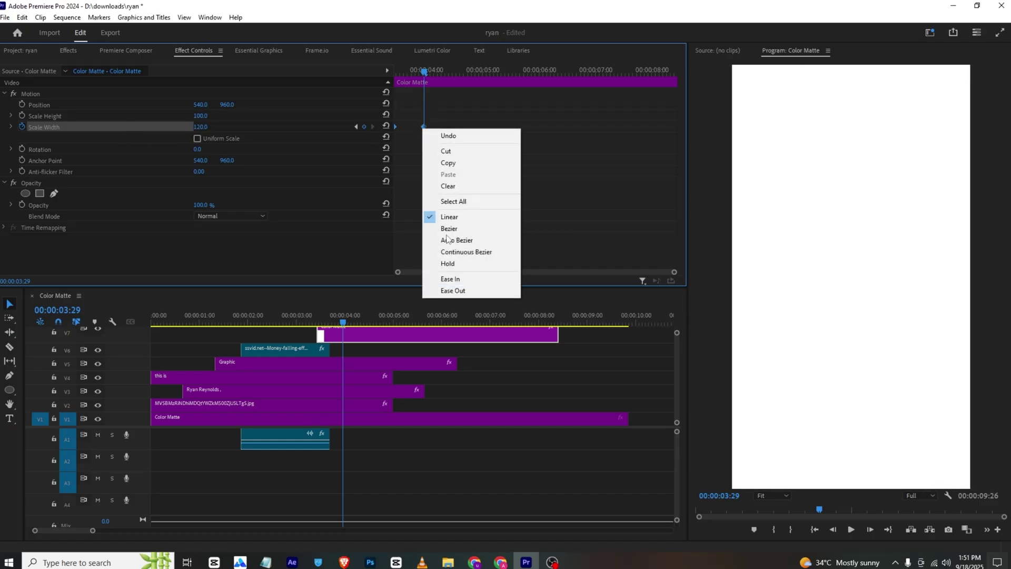
left_click(453, 278)
left_click_drag(424, 70, 466, 126)
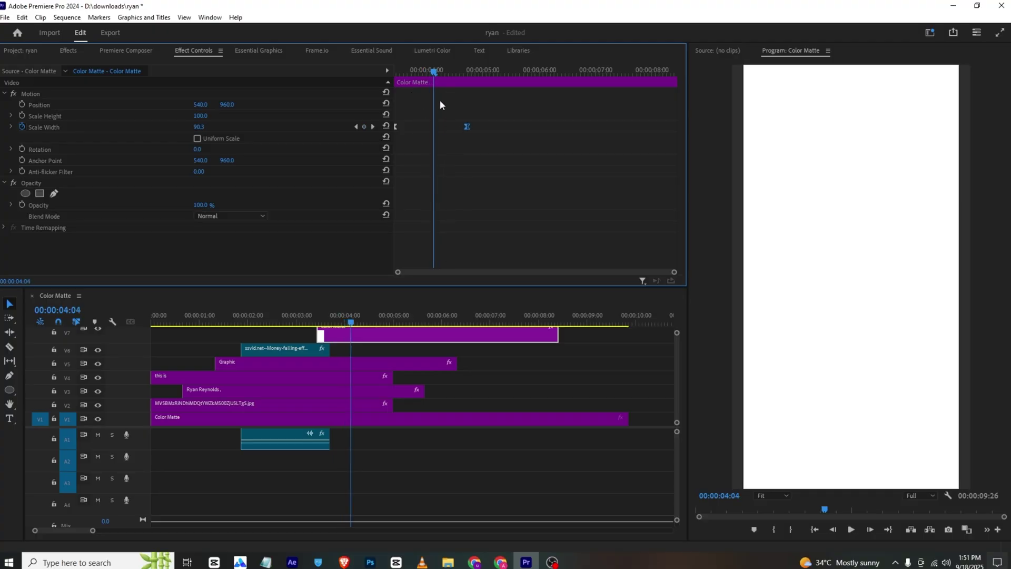
left_click(396, 71)
left_click_drag(355, 78, 374, 72)
key("space")
Check the chess scene in VLC, then place s (5).png on track V8 in Premiere Pro, starting at about 00:00:04:10.
left_click(422, 562)
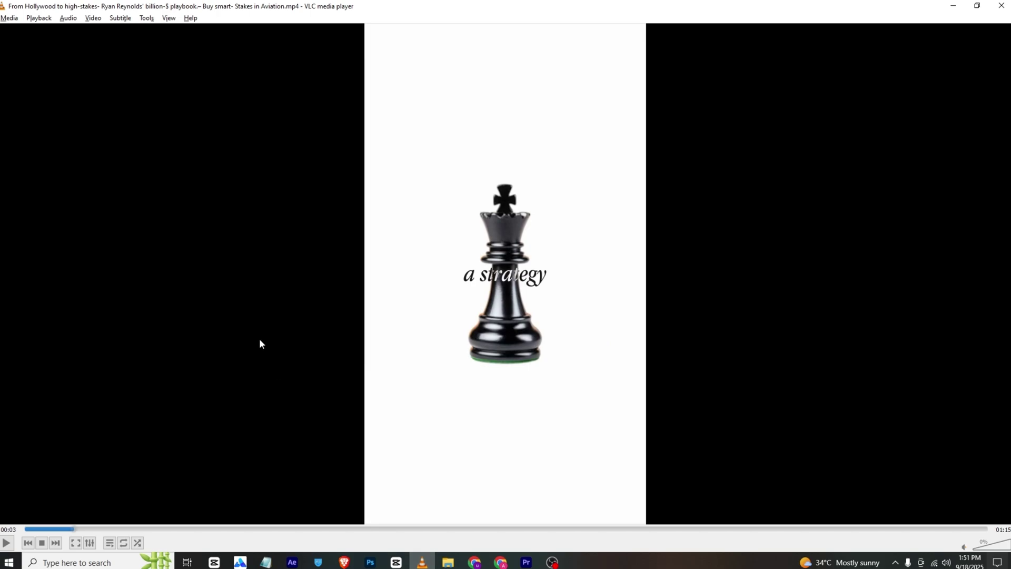
left_click(526, 562)
left_click(33, 51)
left_click(492, 155)
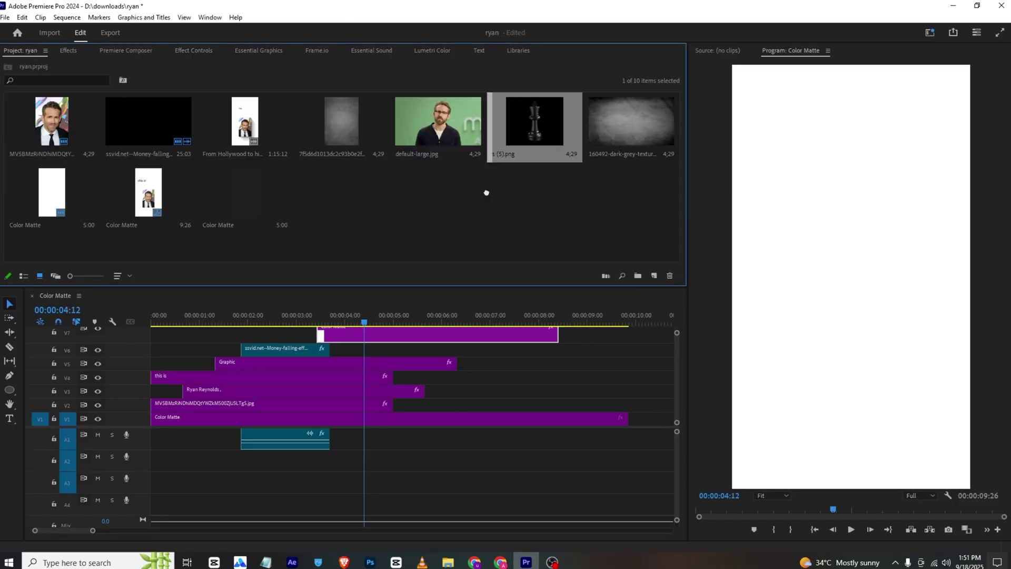
left_click_drag(391, 250, 391, 249)
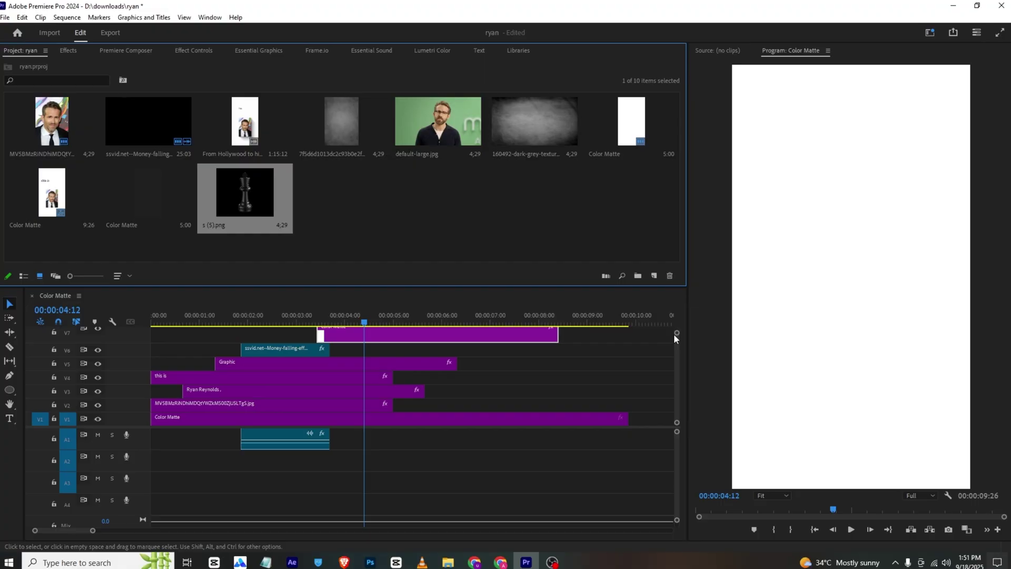
left_click_drag(675, 335, 676, 328)
left_click_drag(278, 246, 341, 354)
left_click(352, 319)
left_click_drag(352, 319, 400, 352)
Scale the chess piece to 158 and compare it with the reference scene in VLC.
left_click(201, 50)
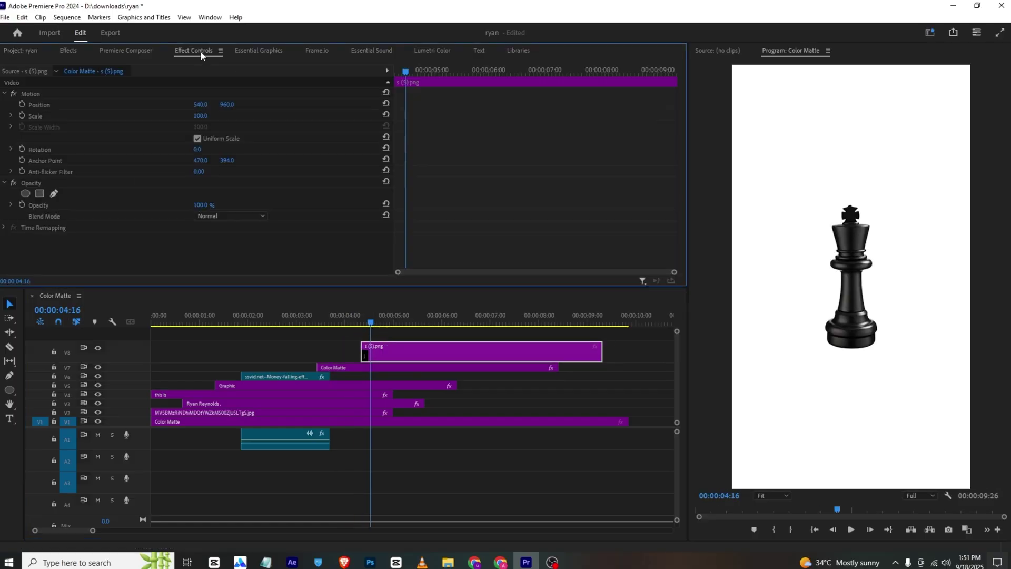
left_click_drag(204, 118, 234, 118)
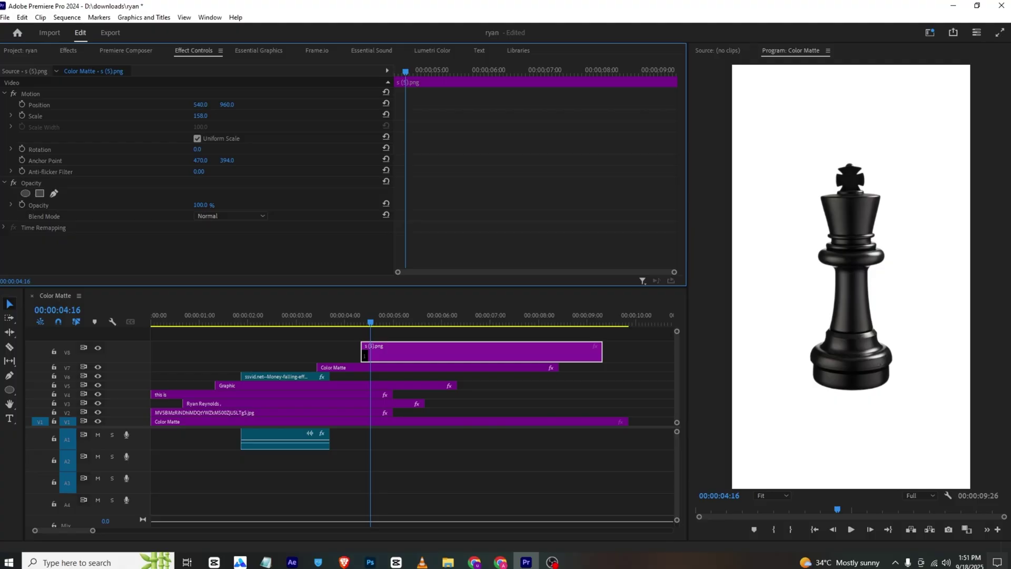
left_click(422, 562)
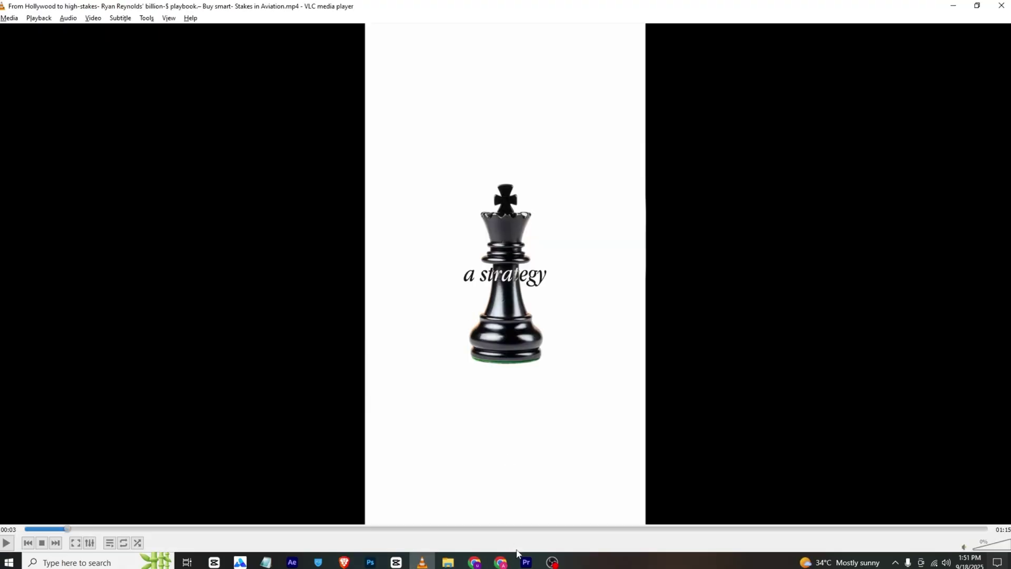
left_click(526, 562)
Duplicate the "Ryan Reynolds ," title onto track V9 above the chess piece, spanning the same time as that clip.
left_click(163, 397)
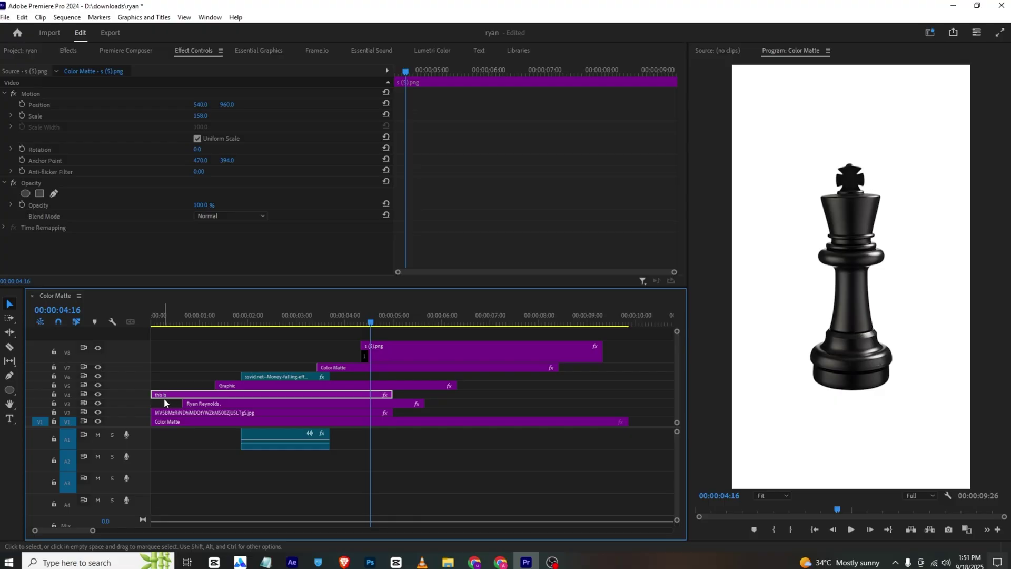
left_click(243, 386)
left_click(222, 405)
mouse_move(410, 348)
left_mouse_down()
mouse_move(320, 345)
mouse_move(411, 333)
left_mouse_up()
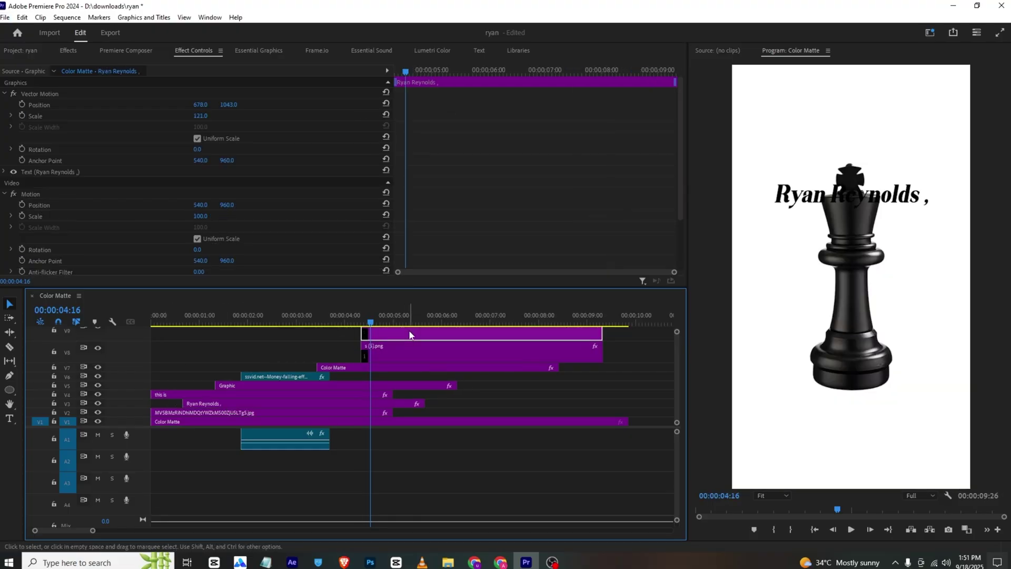
Lower the duplicated title over the chess piece to a vertical position of 1454, check the reference in VLC, and return to 00:00:04:11.
left_click_drag(230, 105, 447, 105)
left_click(422, 562)
mouse_move(370, 322)
left_mouse_down()
mouse_move(356, 322)
mouse_move(372, 322)
left_mouse_up()
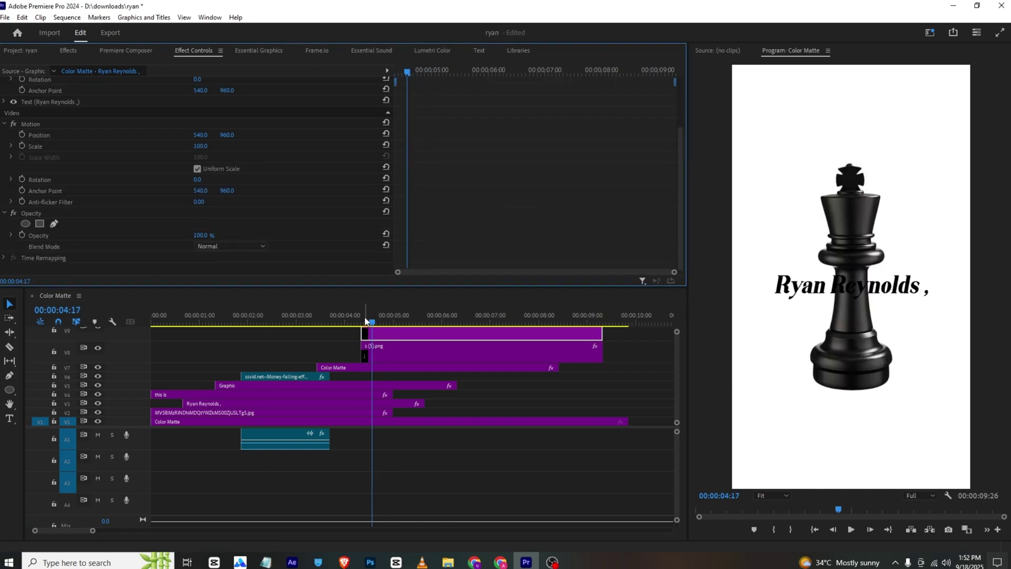
left_click_drag(367, 321, 364, 323)
Change the fill colour of the duplicated "Ryan Reynolds ," text on track V9 to white.
left_click(258, 50)
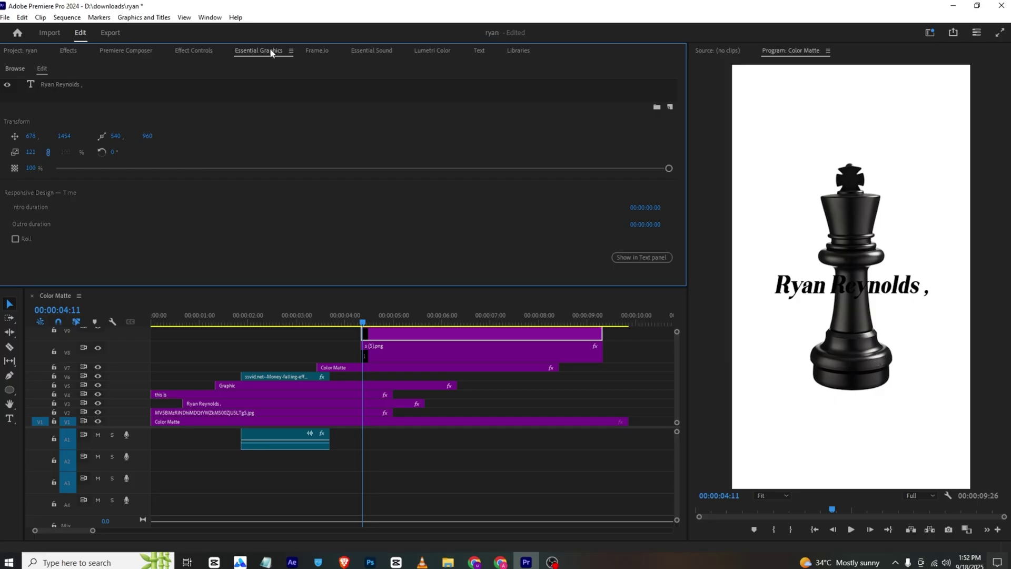
left_click(78, 84)
scroll(101, 142, "down", 3)
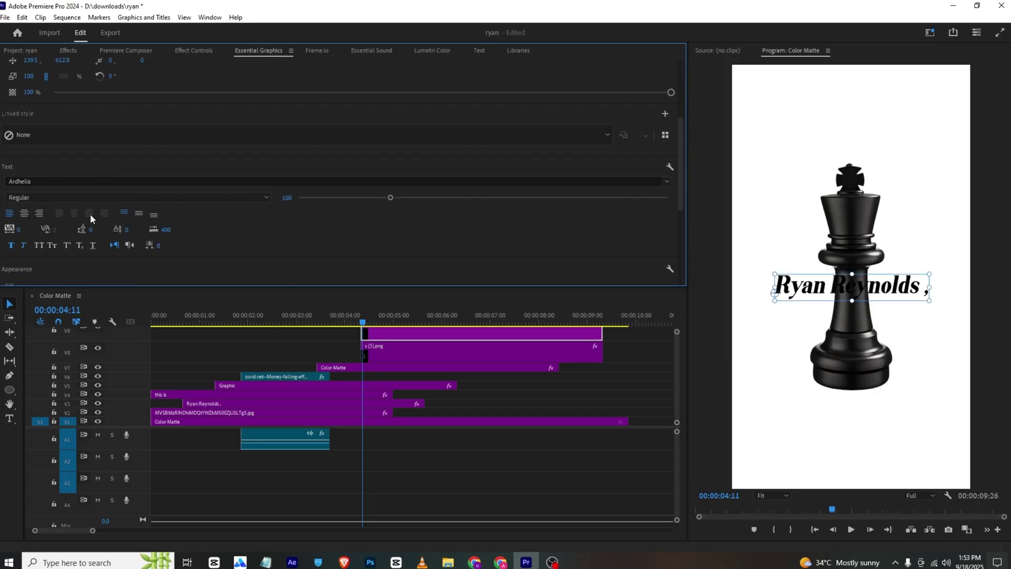
scroll(17, 243, "down", 4)
left_click(30, 216)
left_click_drag(384, 258, 379, 352)
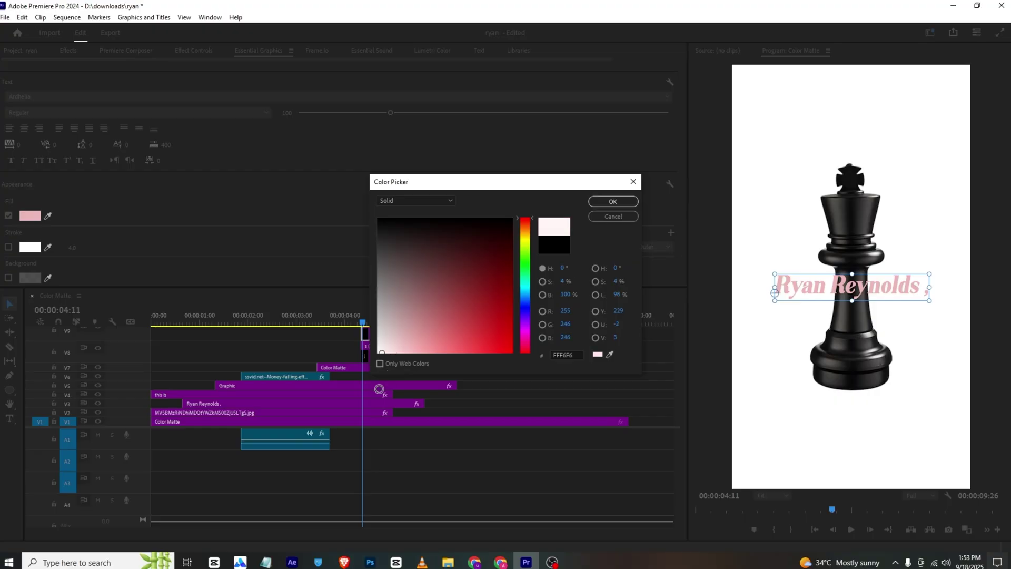
left_click(601, 203)
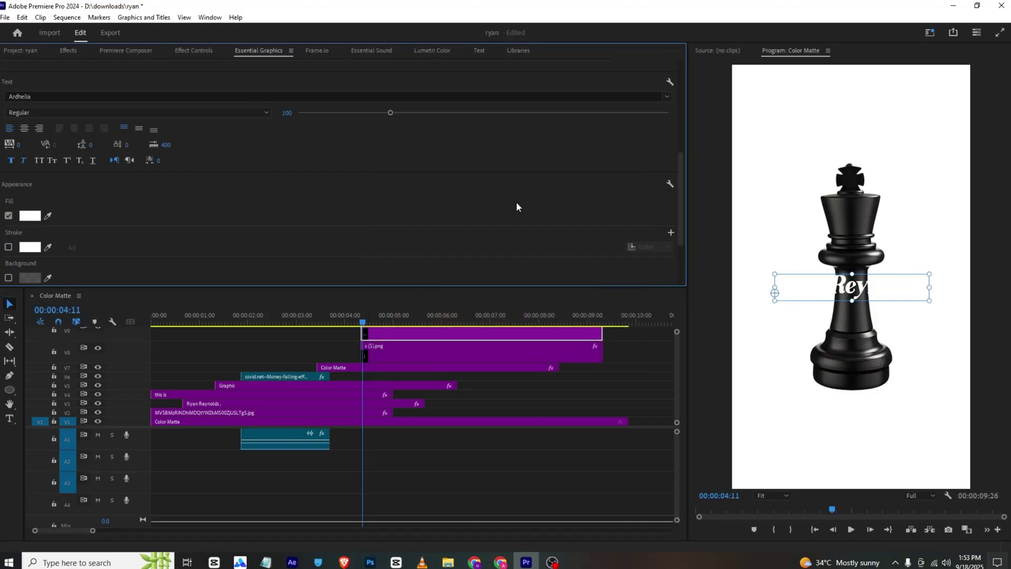
Open the blend mode choices for the opacity of the white title clip.
left_click(200, 51)
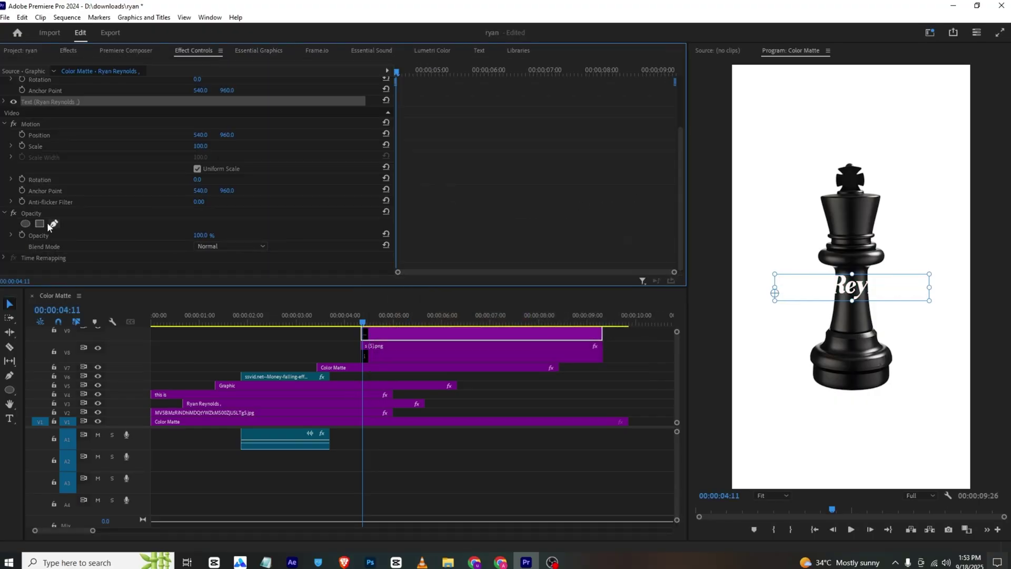
left_click(207, 247)
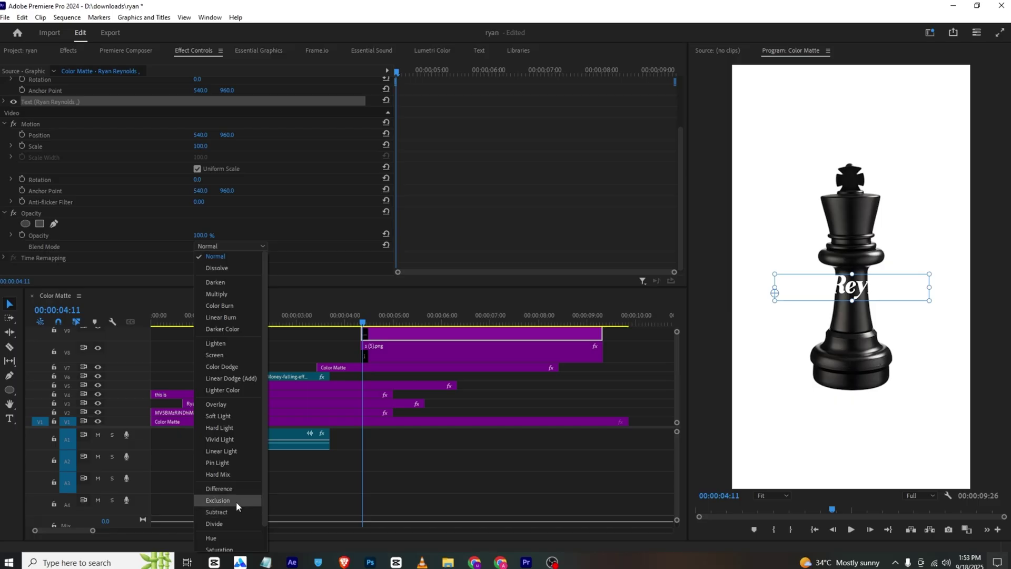
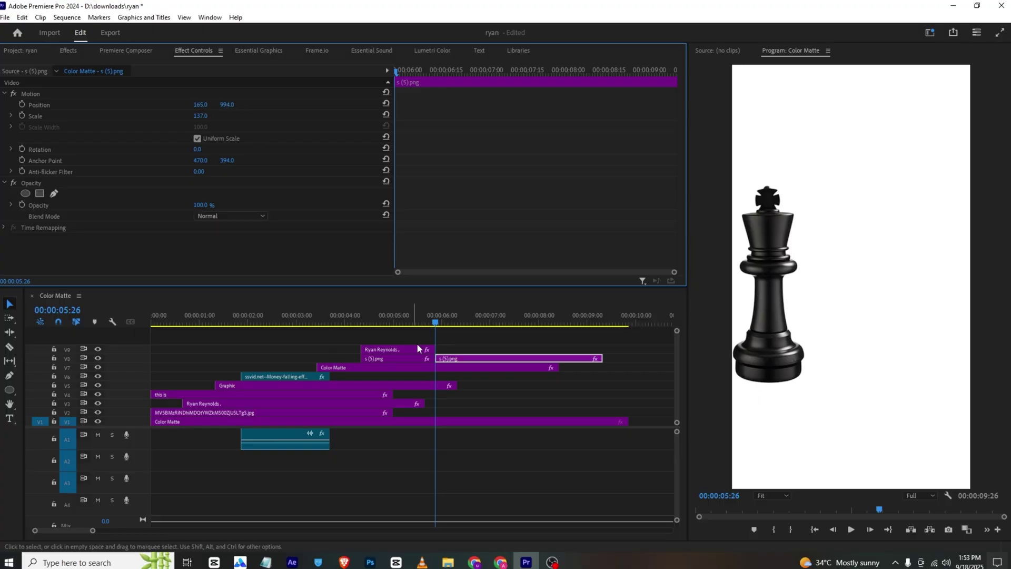
Move the playhead to 00:00:05:22 and create a new adjustment layer in the project.
left_click(415, 316)
mouse_move(415, 316)
left_mouse_down()
mouse_move(464, 316)
mouse_move(429, 316)
left_mouse_up()
left_click(443, 334)
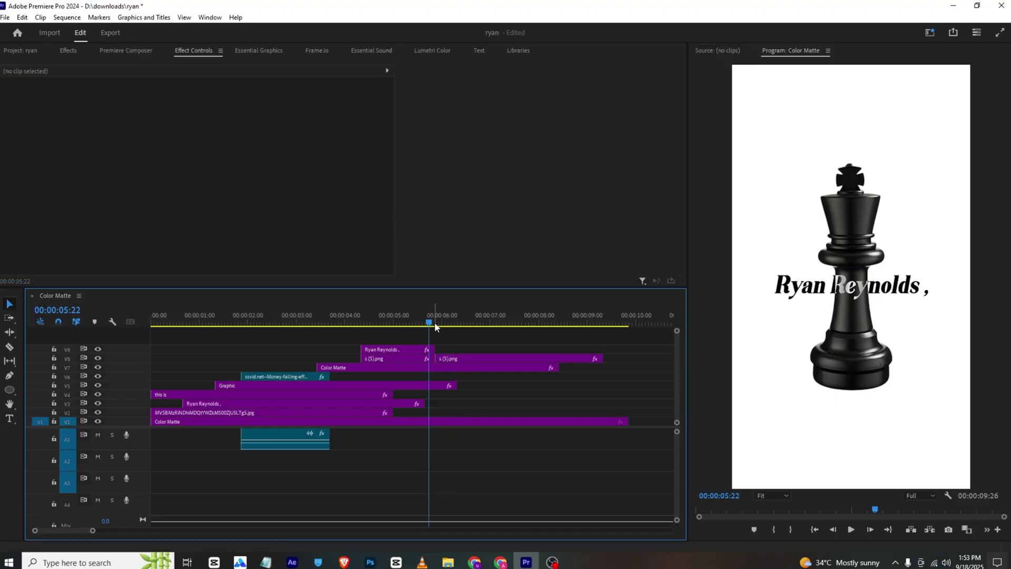
left_click(12, 50)
right_click(358, 203)
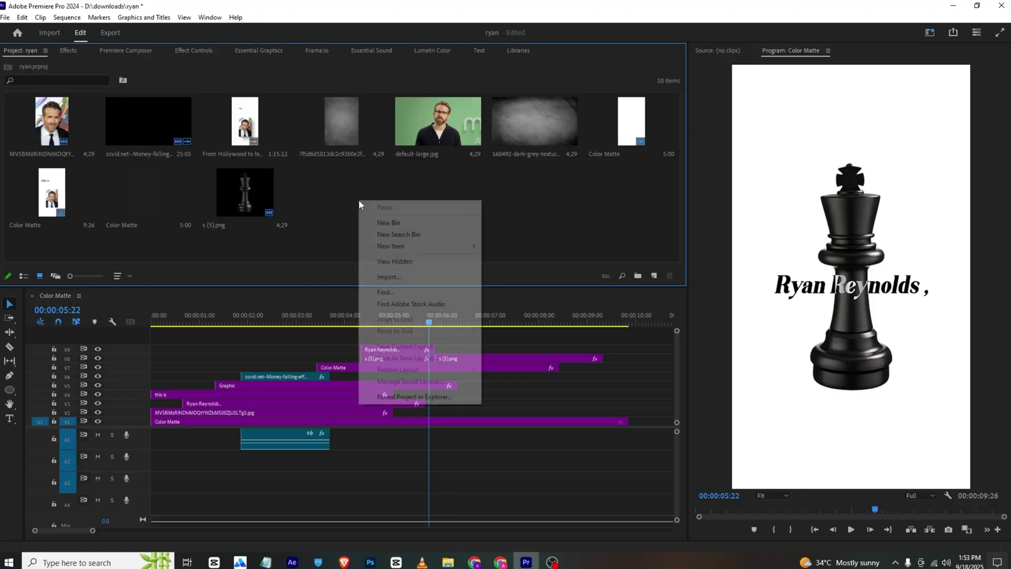
mouse_move(397, 247)
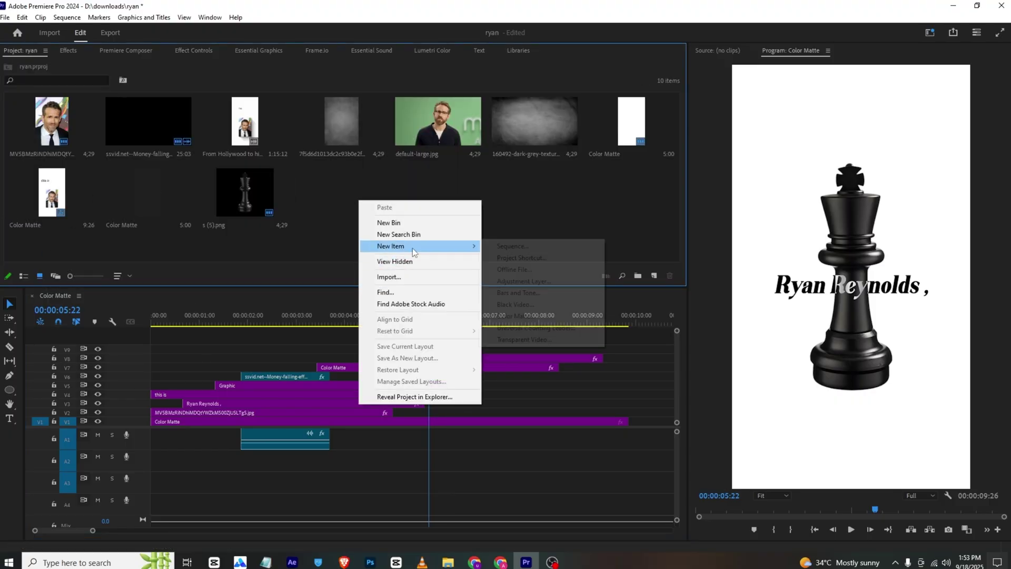
left_click(524, 281)
left_click(509, 323)
Place the adjustment layer on track V10 above the titles, starting at 00:00:05:22.
left_click_drag(341, 197, 444, 340)
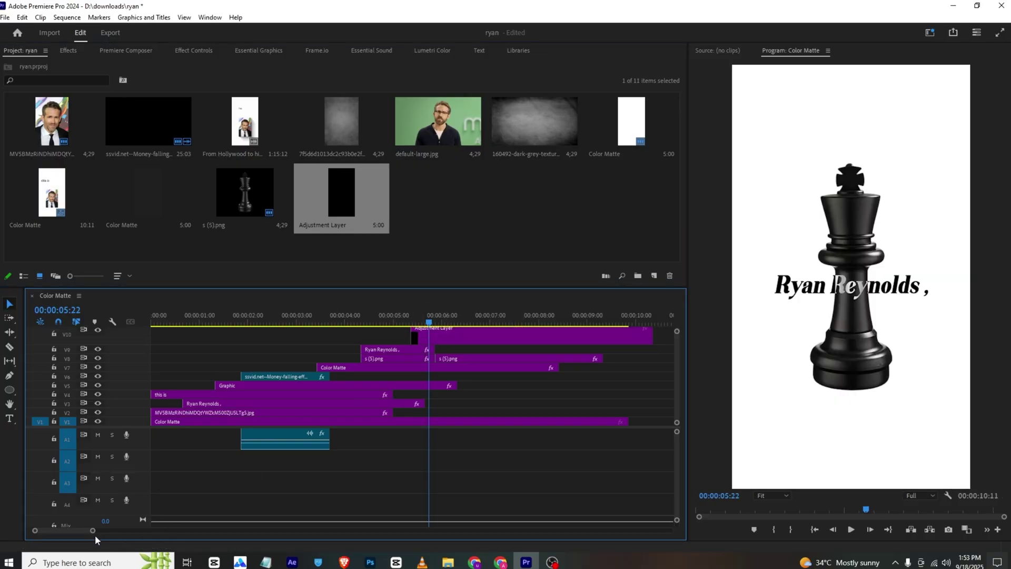
left_click_drag(92, 530, 54, 530)
left_click_drag(342, 336, 471, 343)
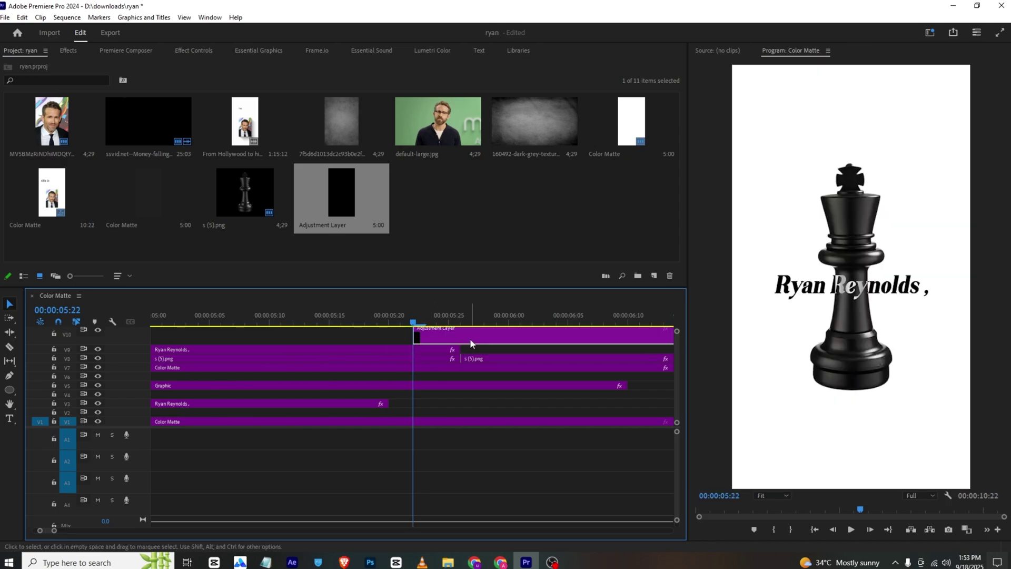
Cut the adjustment layer at 00:00:05:26, delete the remainder, and centre the short piece over the cut between the two chess clips.
key("Down")
key("c")
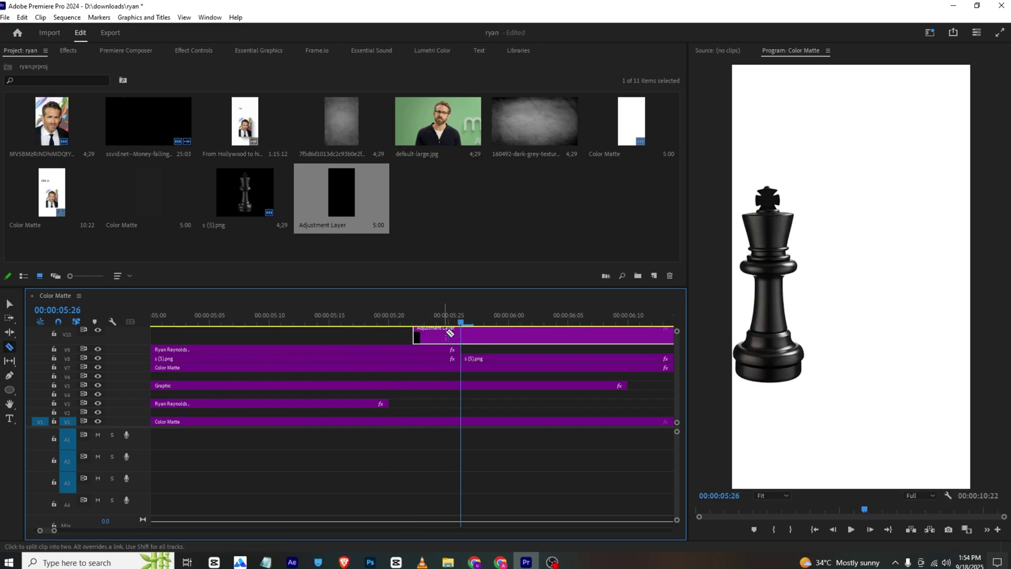
left_click(459, 335)
key("v")
left_click(479, 333)
key("Delete")
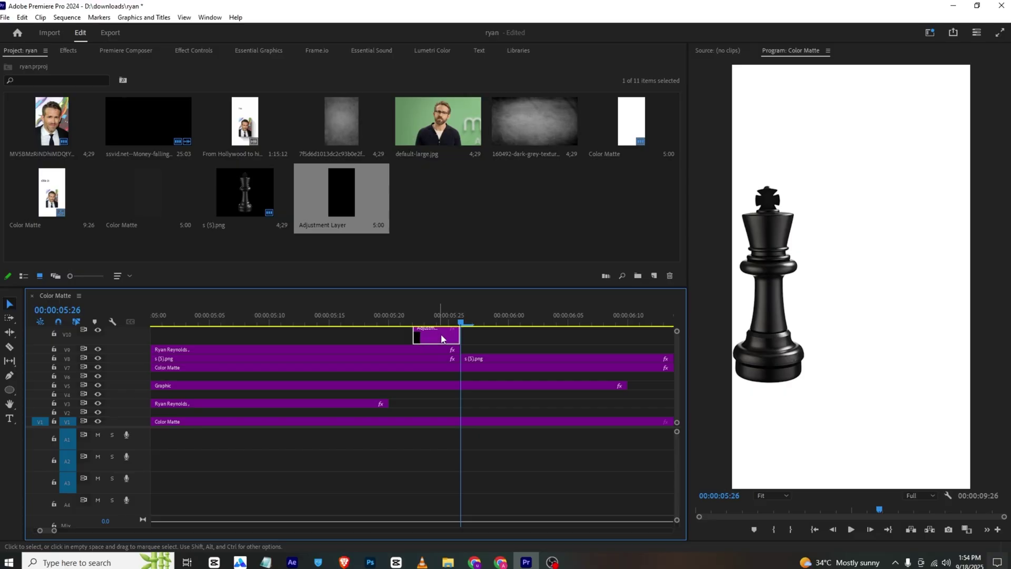
left_click_drag(441, 338, 466, 339)
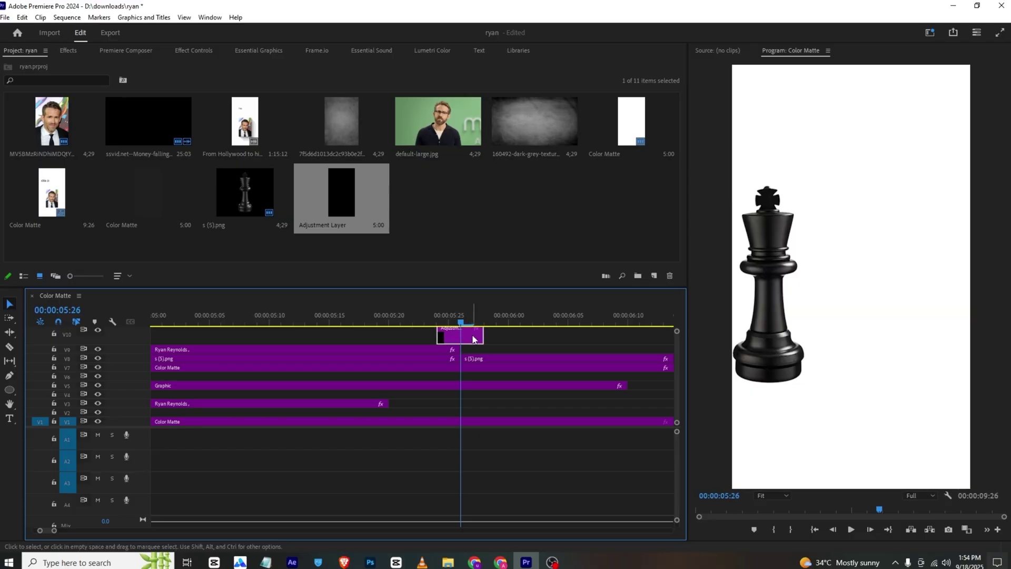
Find the Gaussian Blur effect and apply it to the adjustment layer on track V10.
left_click(194, 50)
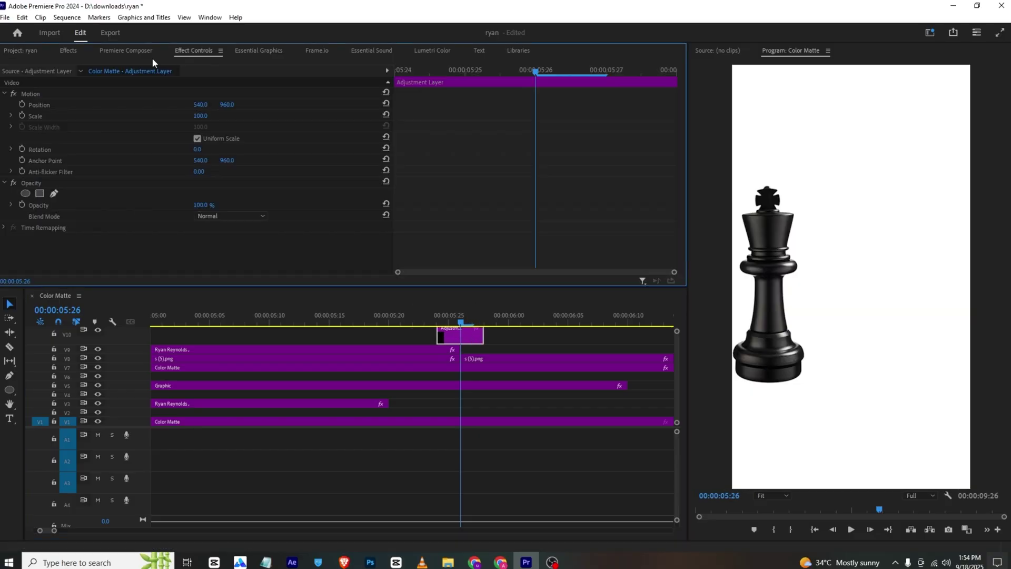
left_click(70, 50)
left_click(77, 63)
type("blur")
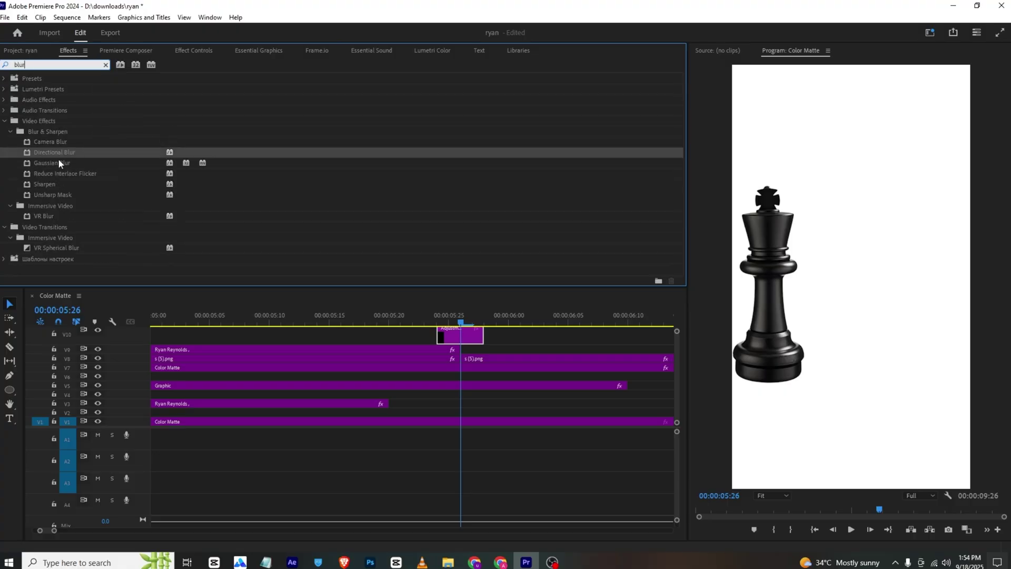
left_click_drag(59, 163, 453, 335)
Keyframe the Gaussian Blur's Blurriness at 67 on 00:00:05:26, with 0 at 00:00:05:25 and 00:00:05:27.
left_click(194, 50)
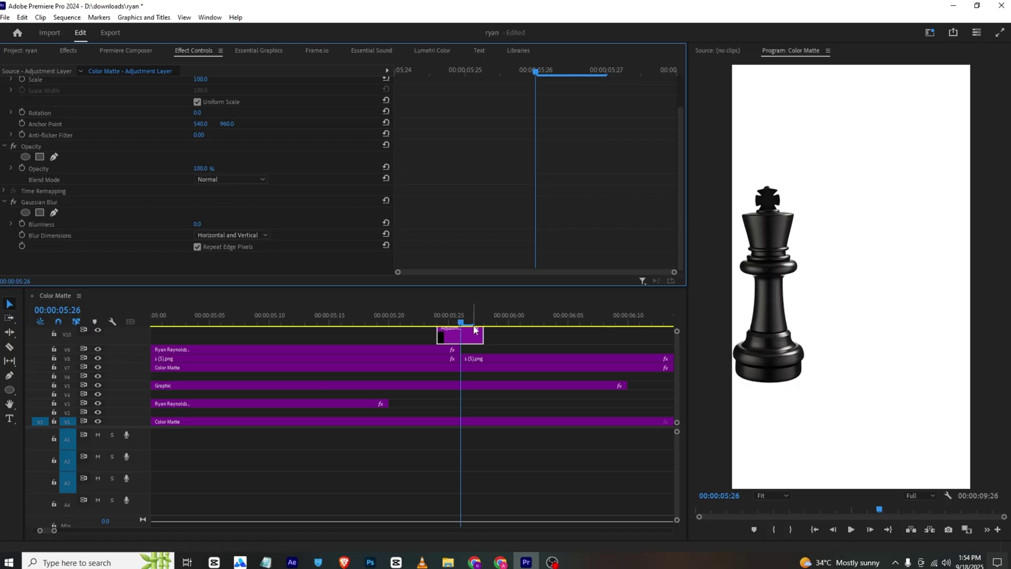
left_click(25, 226)
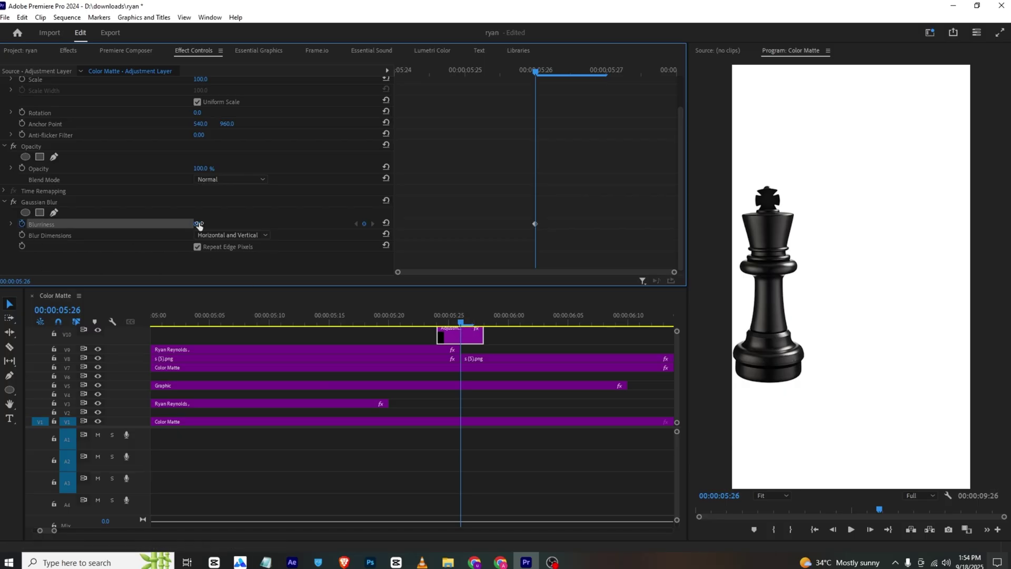
left_click_drag(199, 226, 235, 225)
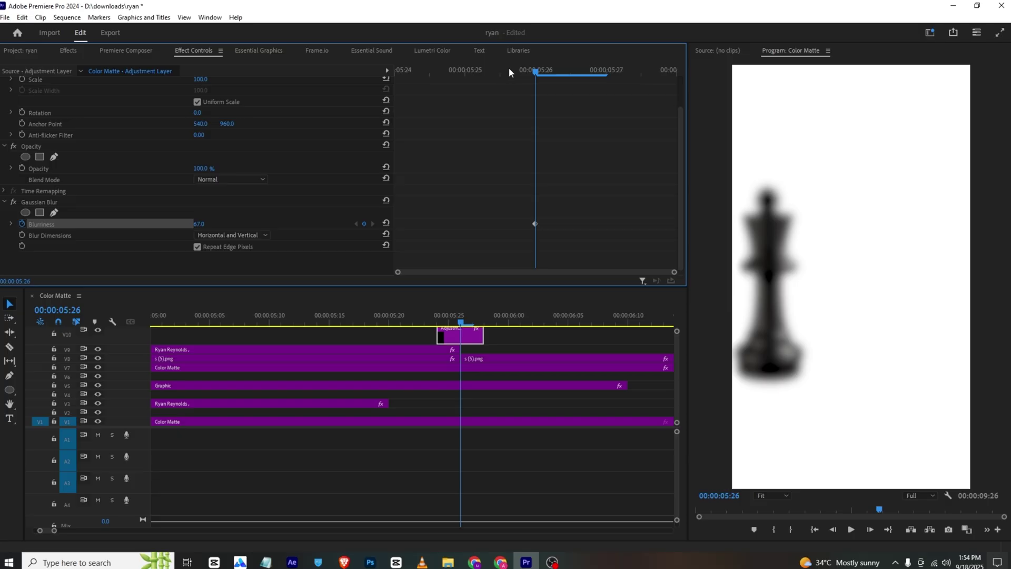
left_click_drag(535, 71, 467, 71)
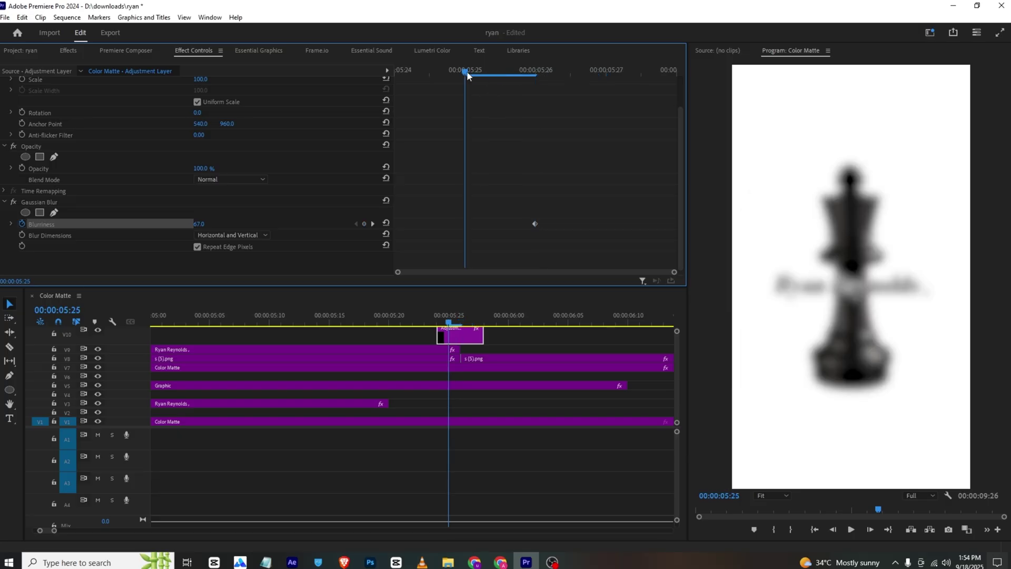
left_click_drag(205, 225, 169, 225)
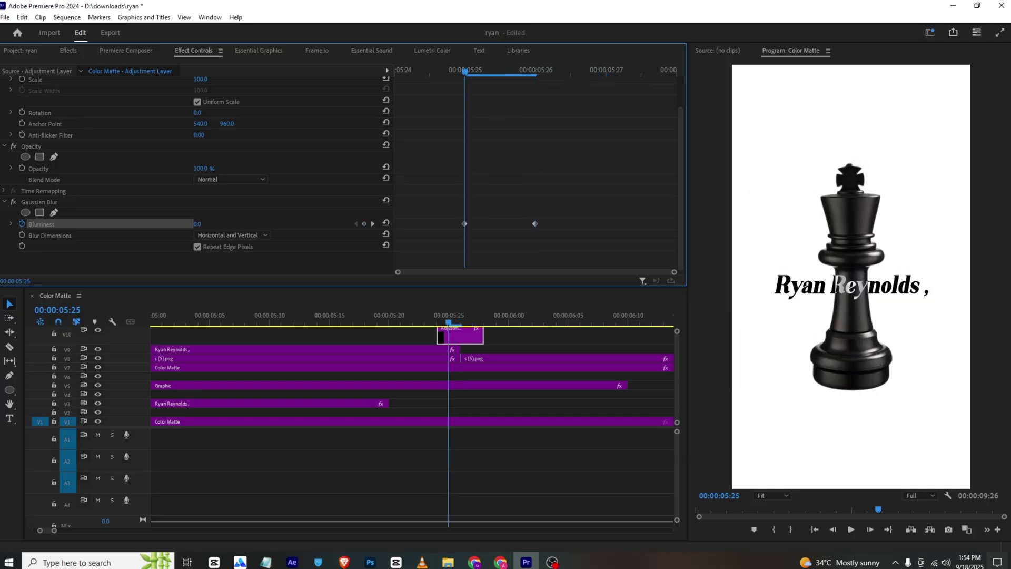
left_click_drag(466, 71, 581, 84)
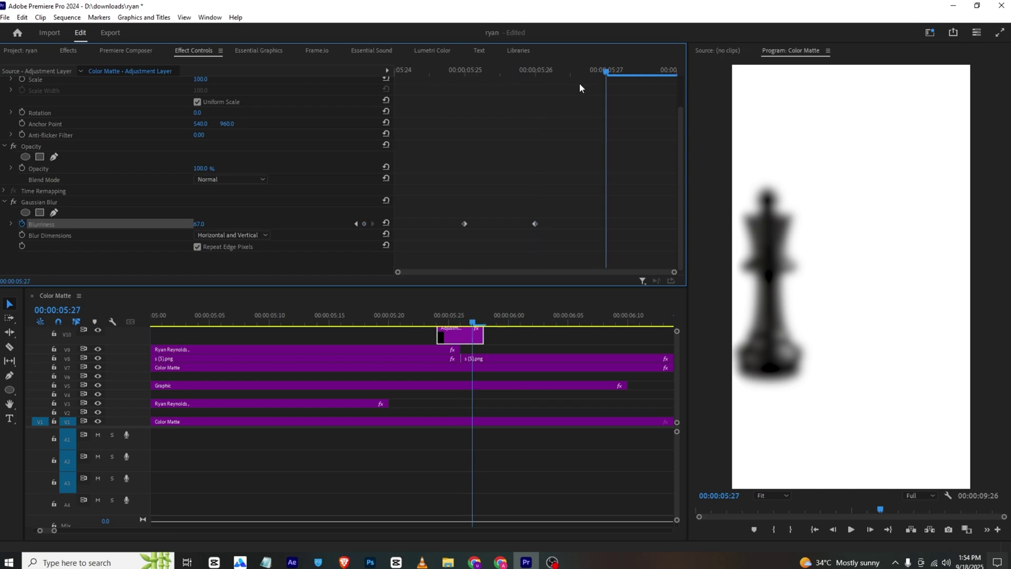
left_click_drag(199, 224, 166, 225)
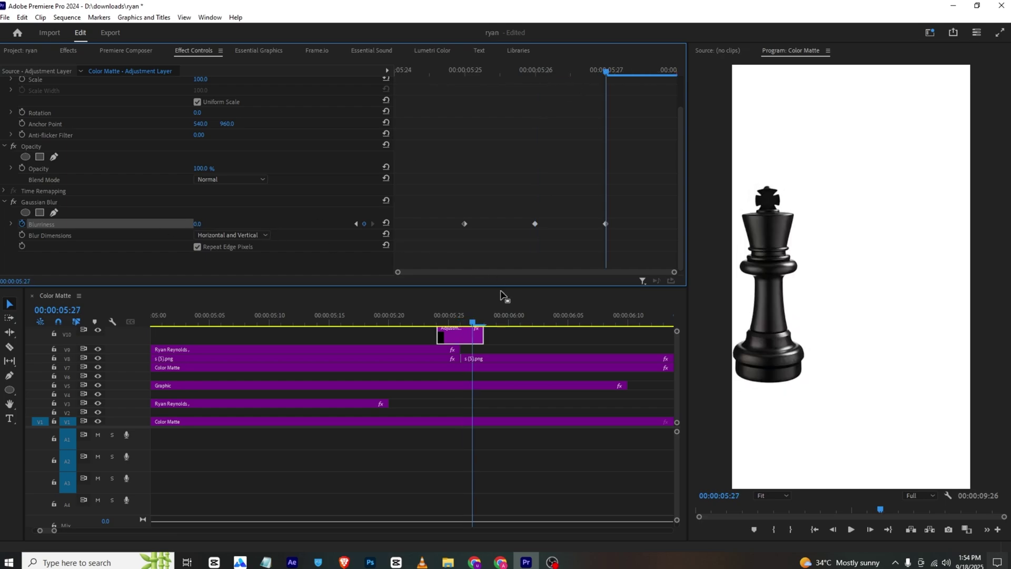
Preview the blur and lengthen the adjustment layer on both sides of the cut, with its start at 00:00:05:19.
left_click(406, 77)
key("space")
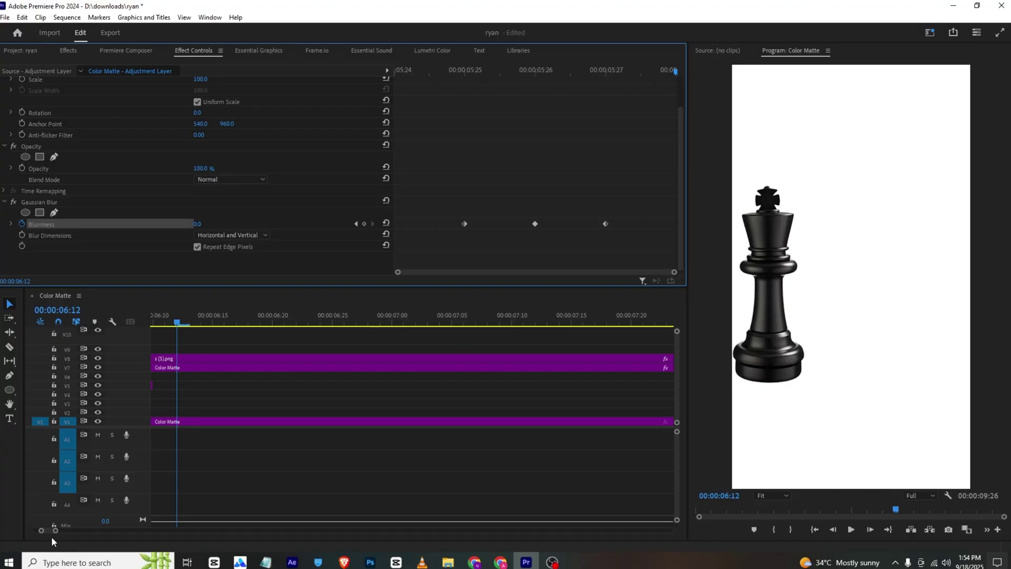
left_click_drag(55, 531, 74, 534)
mouse_move(380, 336)
left_mouse_down()
mouse_move(396, 333)
mouse_move(362, 332)
left_mouse_up()
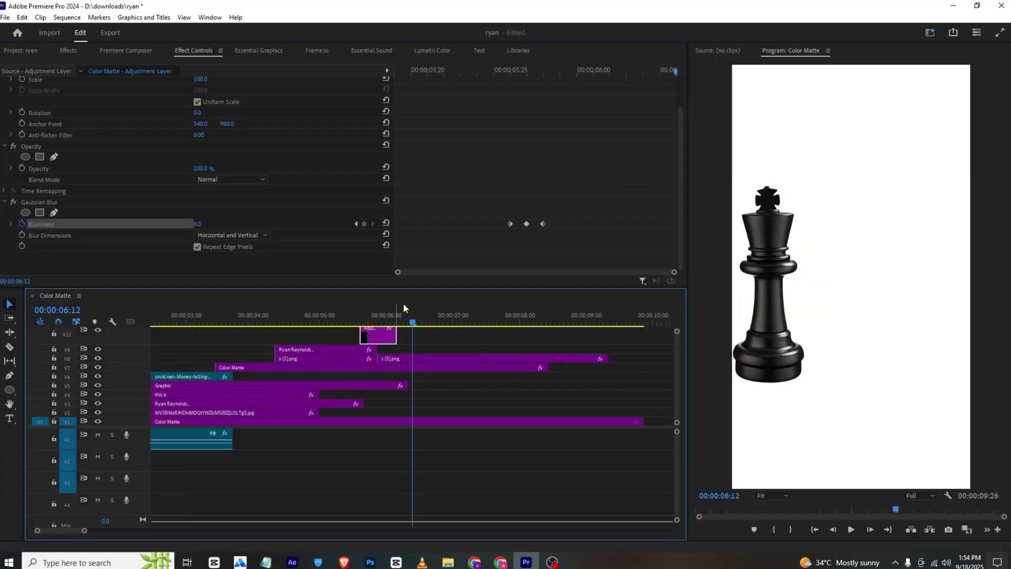
Spread the Blurriness keyframes to 00:00:05:20, 00:00:05:25 and about 00:00:06:03, and play back the transition.
left_click_drag(509, 224, 427, 225)
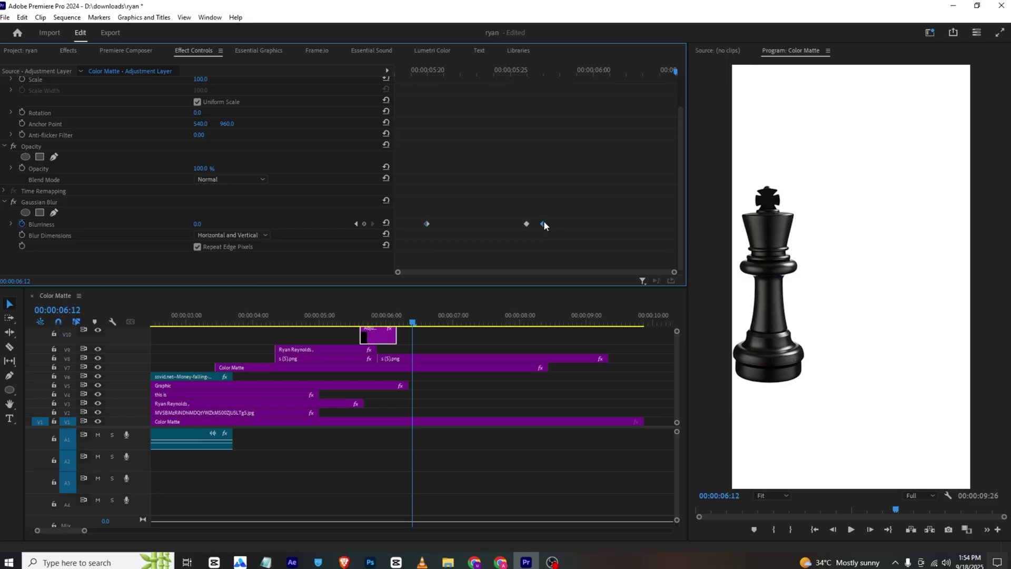
left_click_drag(543, 224, 641, 225)
left_click_drag(523, 224, 516, 224)
left_click_drag(516, 70, 387, 67)
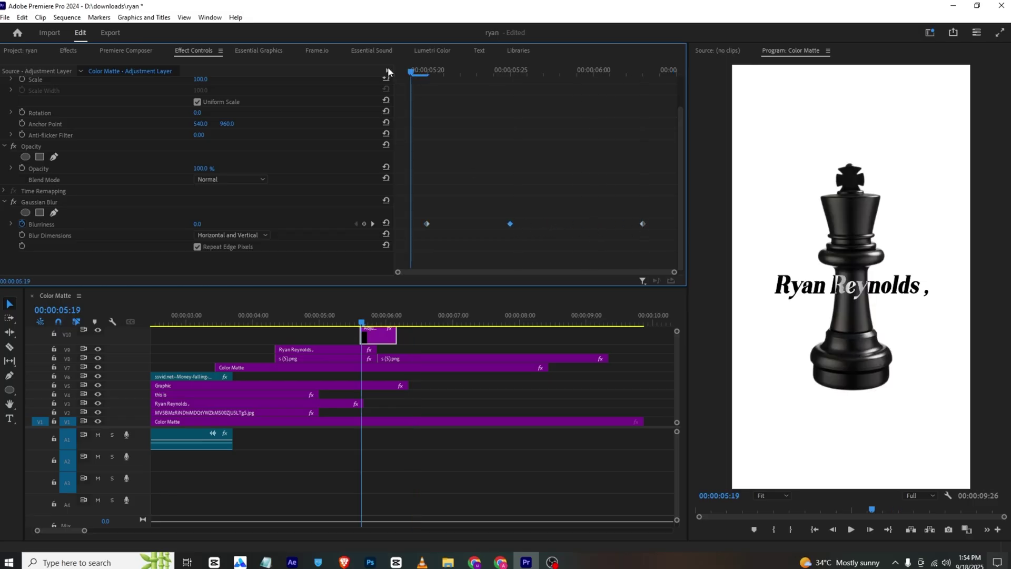
key("space")
key("space")
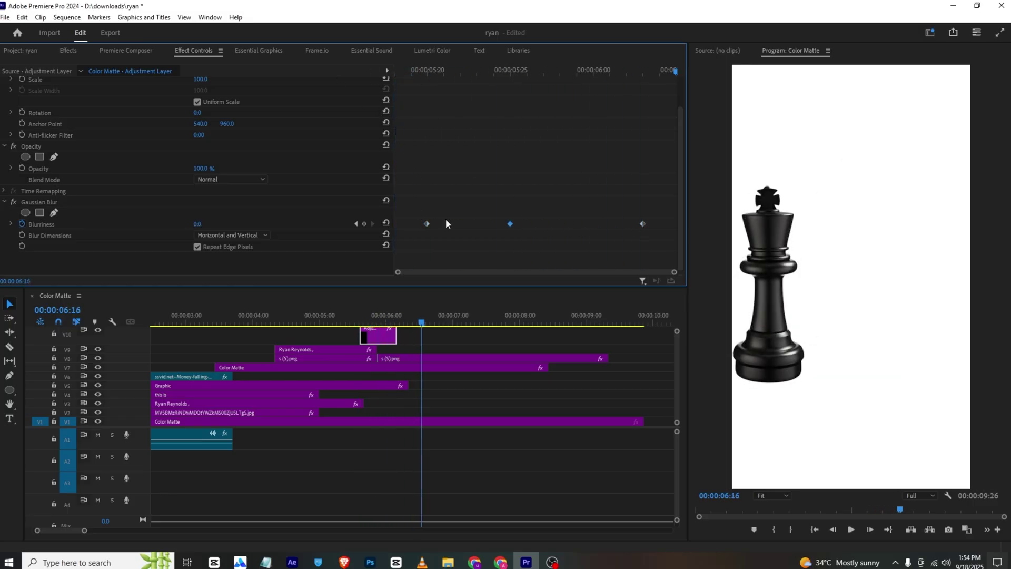
Apply Ease In to all three Blurriness keyframes and play back the transition.
left_click_drag(650, 210, 430, 250)
right_click(426, 223)
left_click(469, 375)
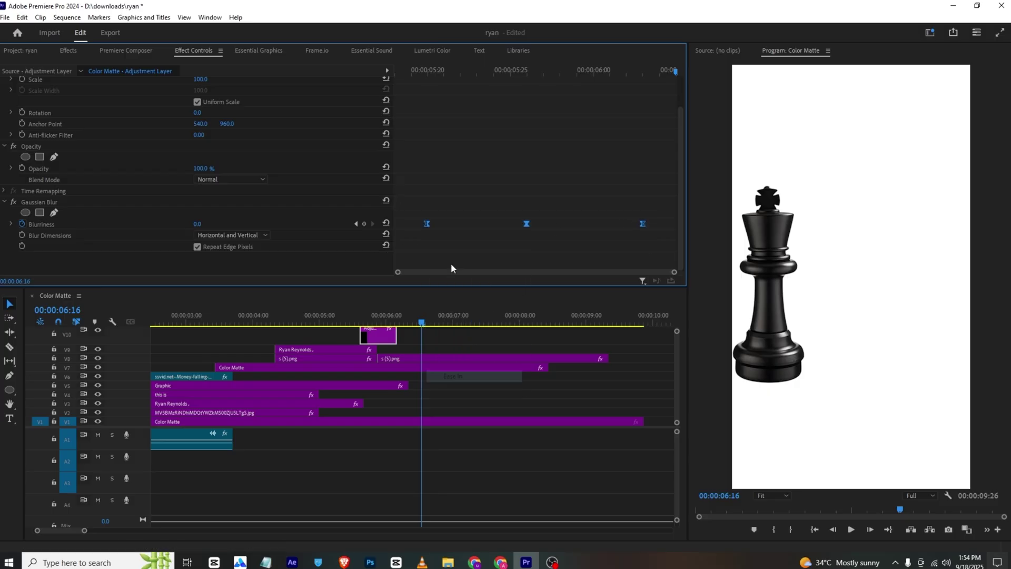
left_click_drag(445, 70, 337, 84)
key("space")
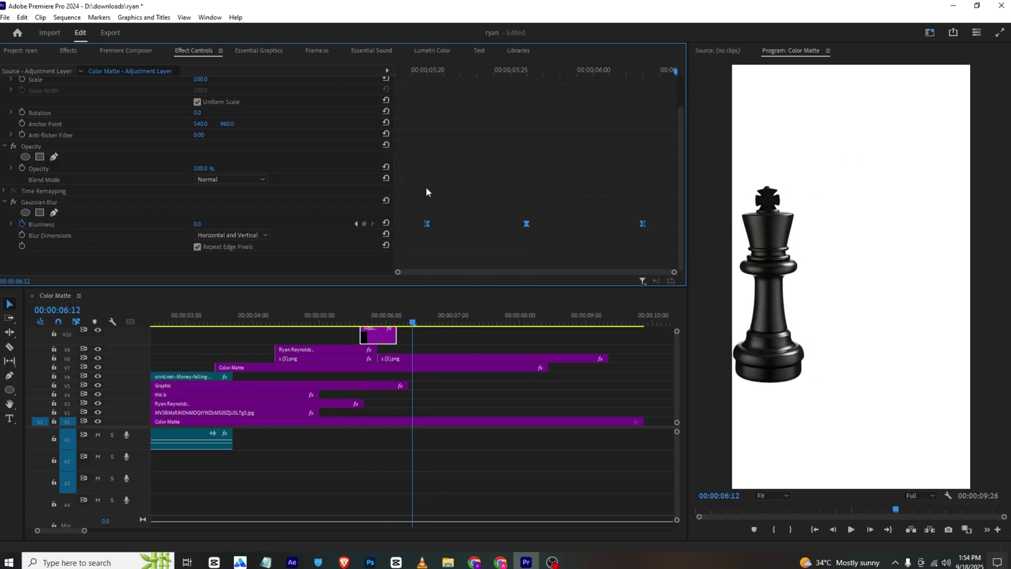
Move the middle Blurriness keyframe to 00:00:05:25, preview the result, and check the frame at 00:00:05:26.
left_click(526, 224)
left_click_drag(527, 223, 510, 224)
key("space")
left_click_drag(440, 74, 528, 74)
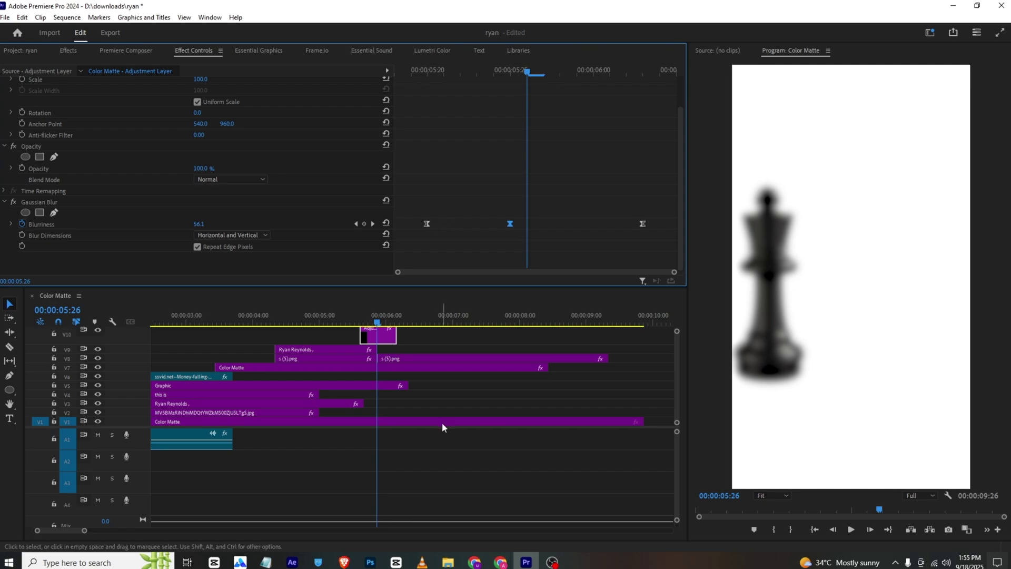
Switch to VLC and examine the reference video's next scene, pausing at 00:07.
left_click(422, 562)
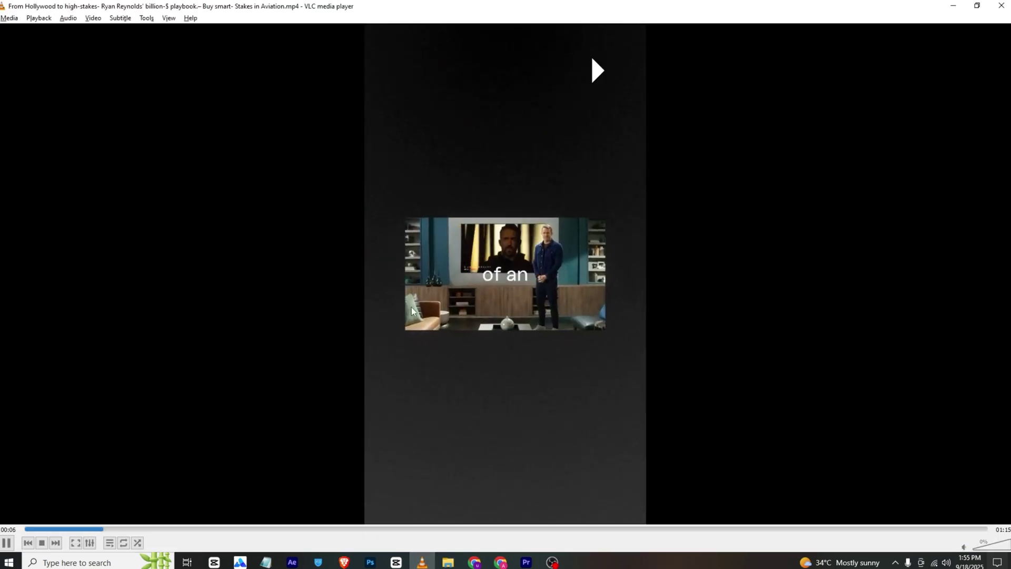
key("space")
key("space")
key("space")
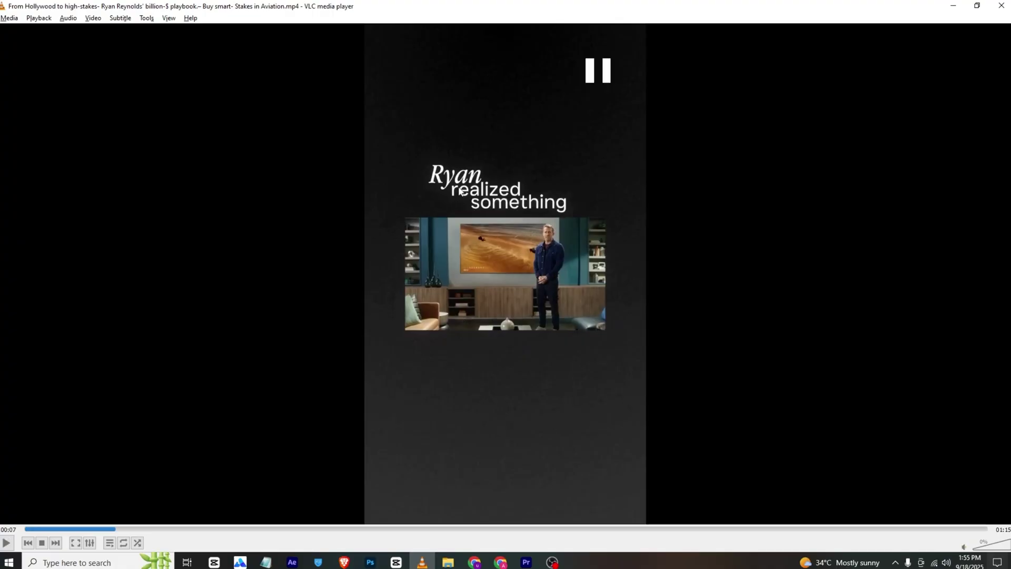